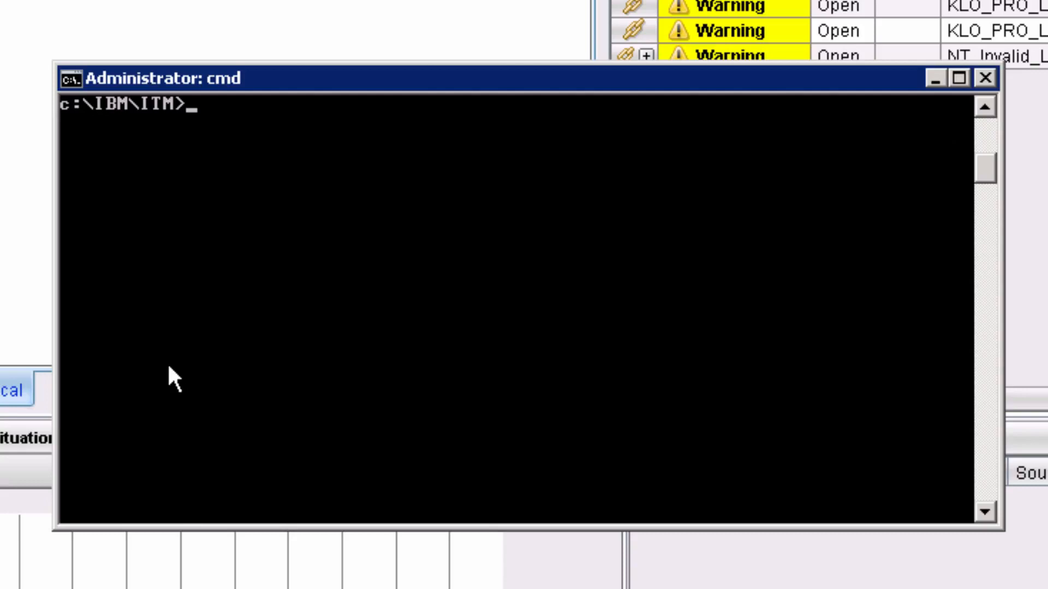
Step: Log in to the SJ-ITM633 server with tacmd login as user sysadmin, supplying the account password
{"action": "left_click", "coordinate": [201, 234]}
{"action": "key", "text": "Up"}
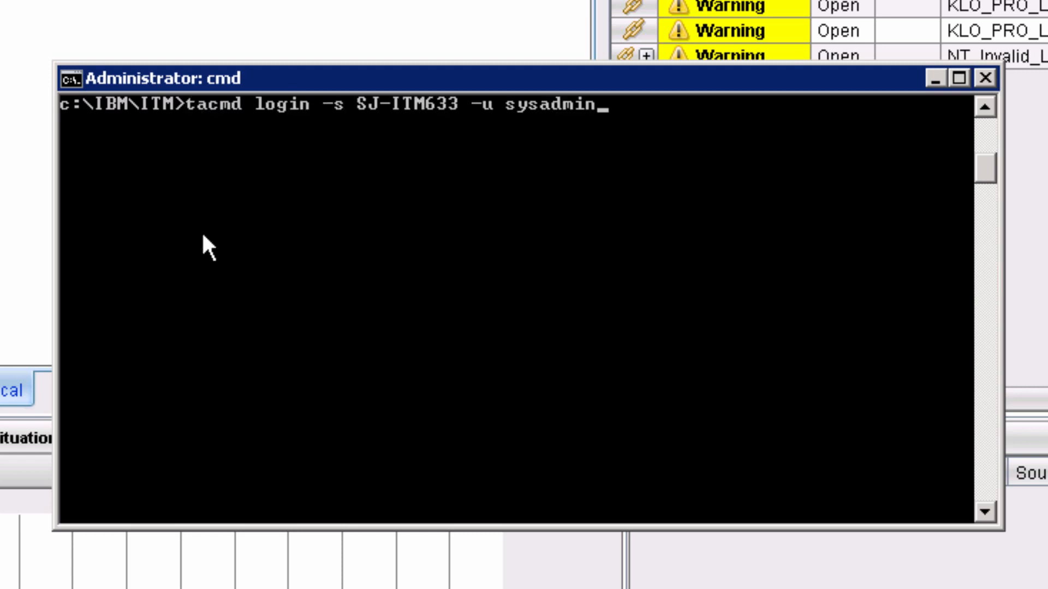
{"action": "key", "text": "Return"}
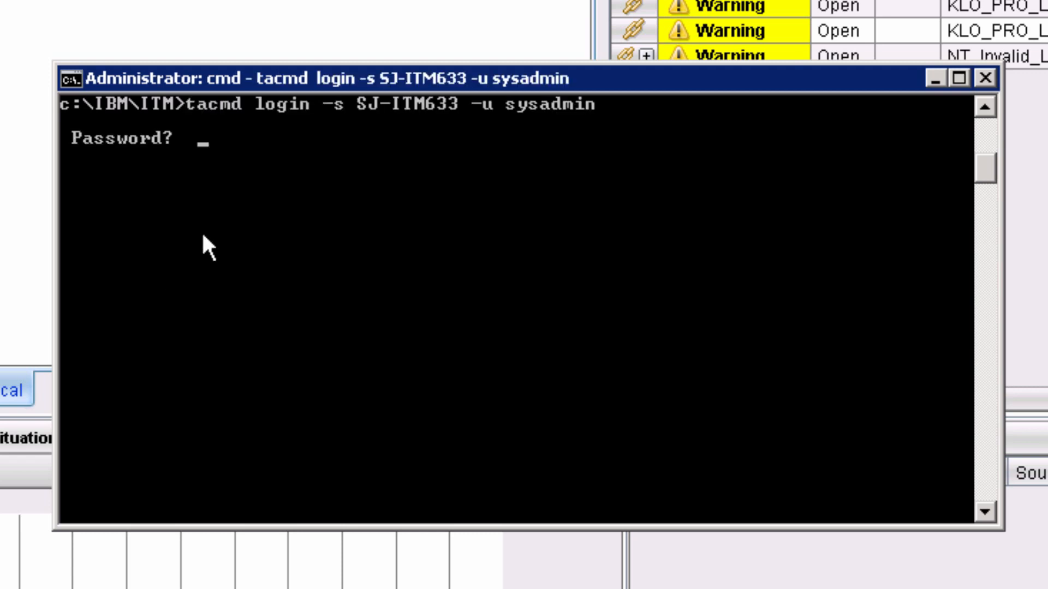
{"action": "key", "text": "Return"}
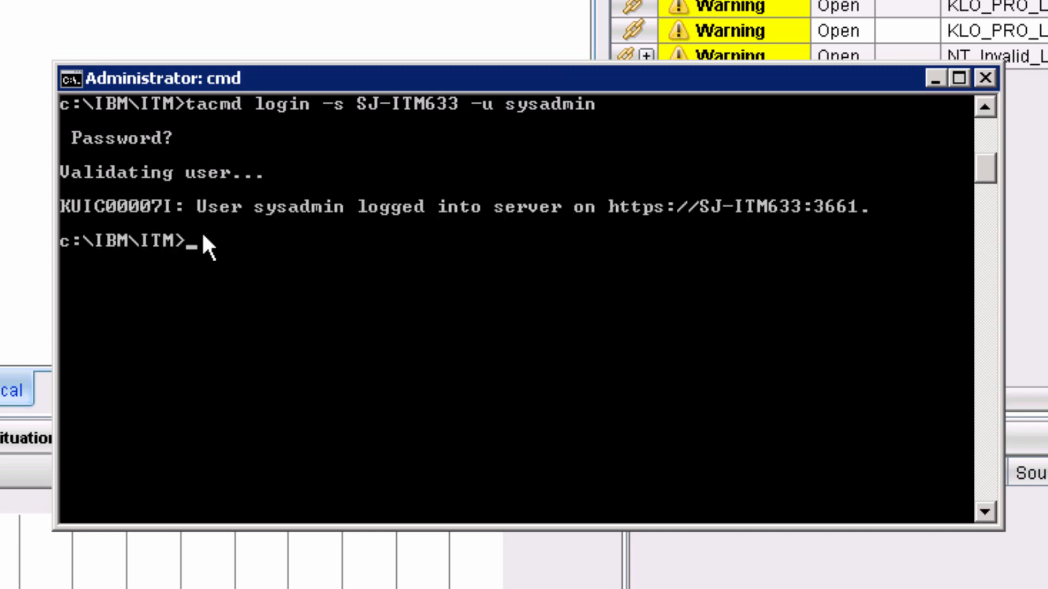
Step: Create a managed system list named San_list with type NT using tacmd createsystemlist
{"action": "type", "text": "tac"}
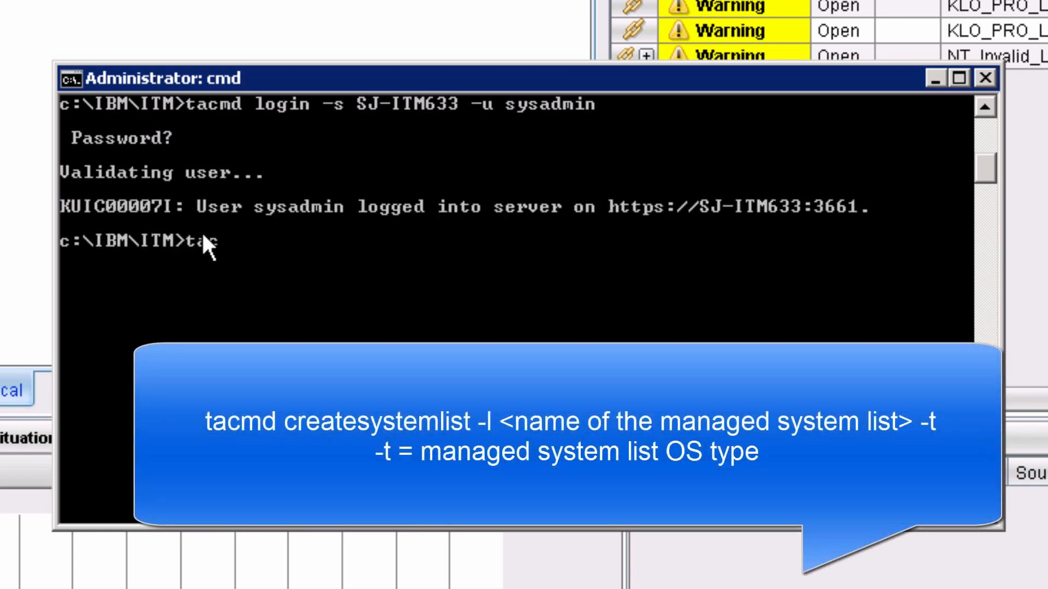
{"action": "type", "text": "md create"}
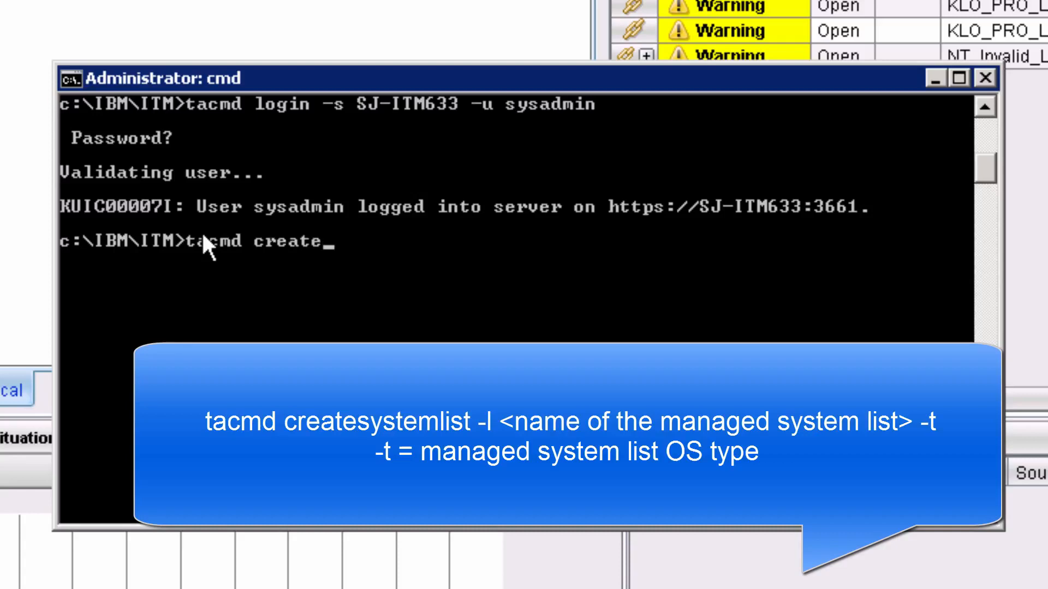
{"action": "type", "text": "systemlist -"}
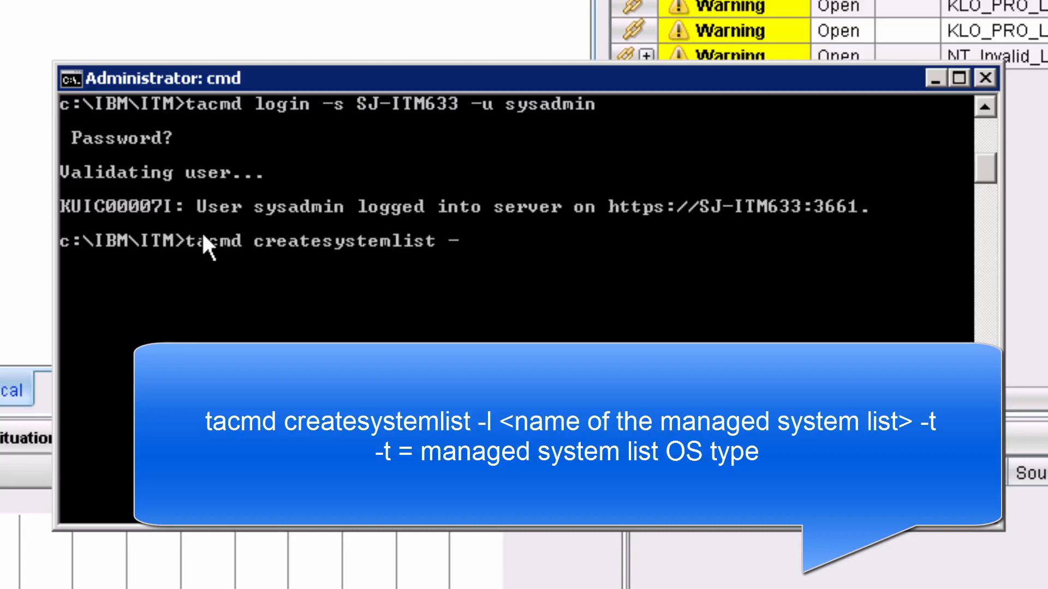
{"action": "type", "text": "l San_list"}
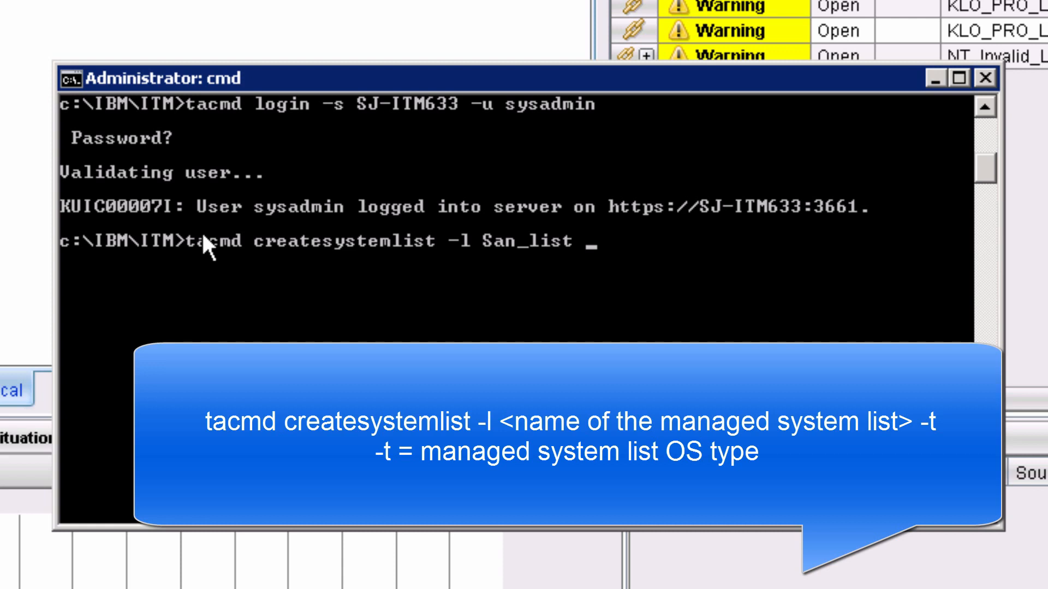
{"action": "type", "text": " -t NT"}
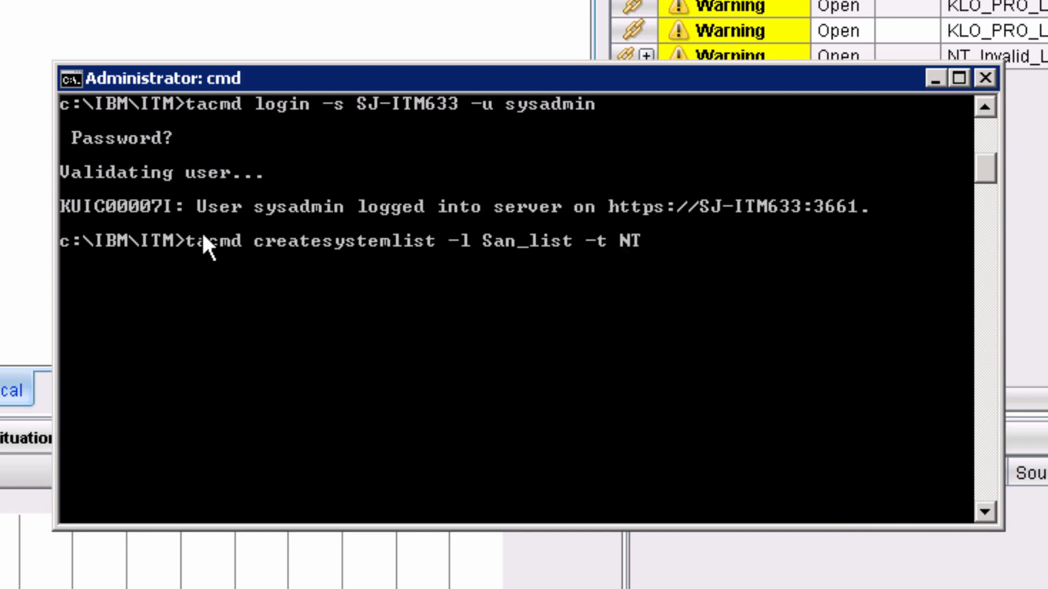
{"action": "key", "text": "Return"}
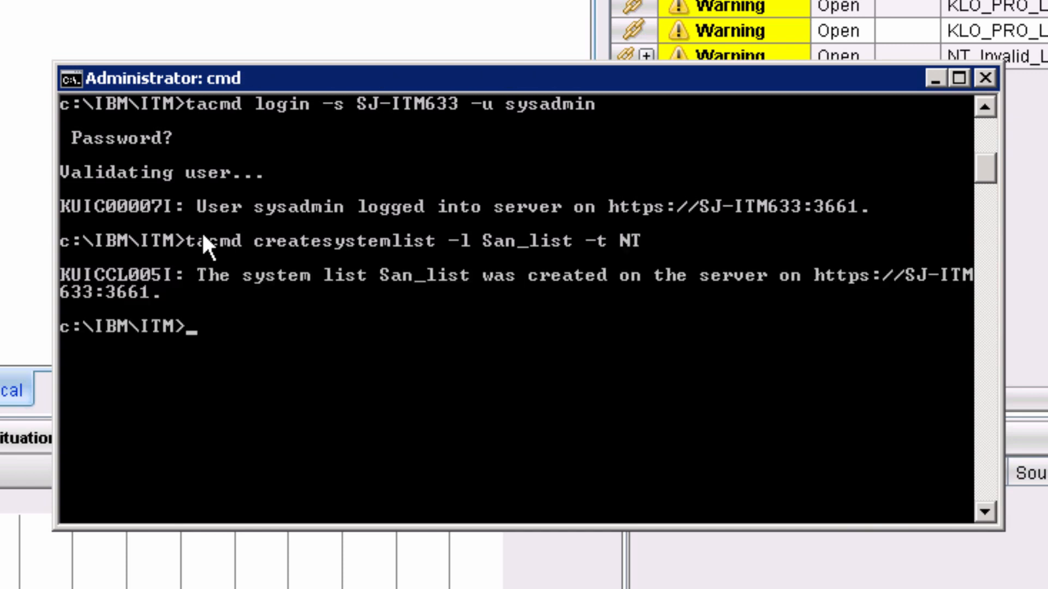
Step: List all managed system lists on the server with tacmd listsystemlist
{"action": "type", "text": "tacmd lists"}
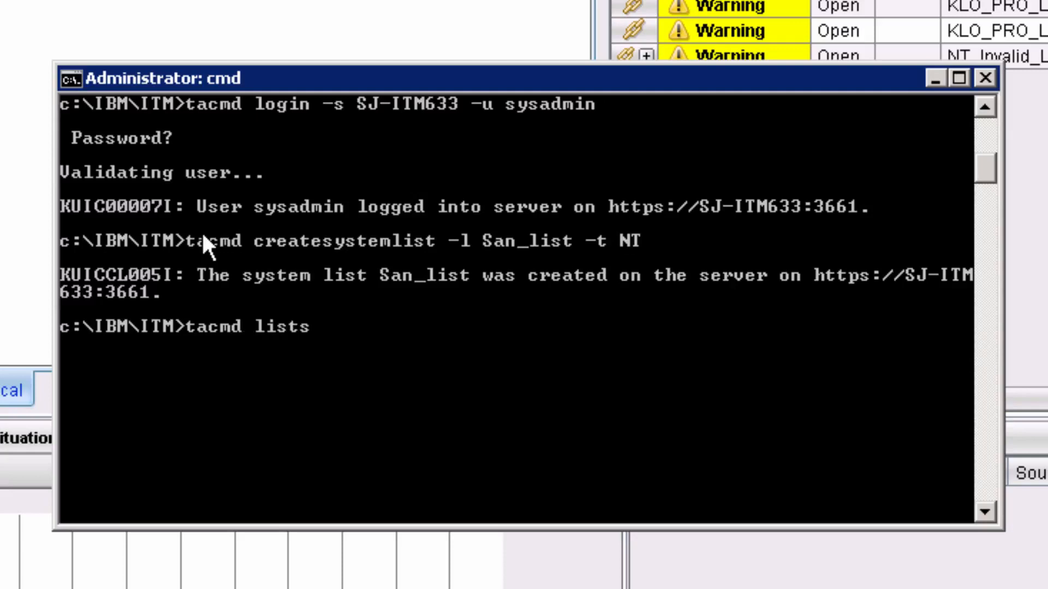
{"action": "type", "text": "ystemlist"}
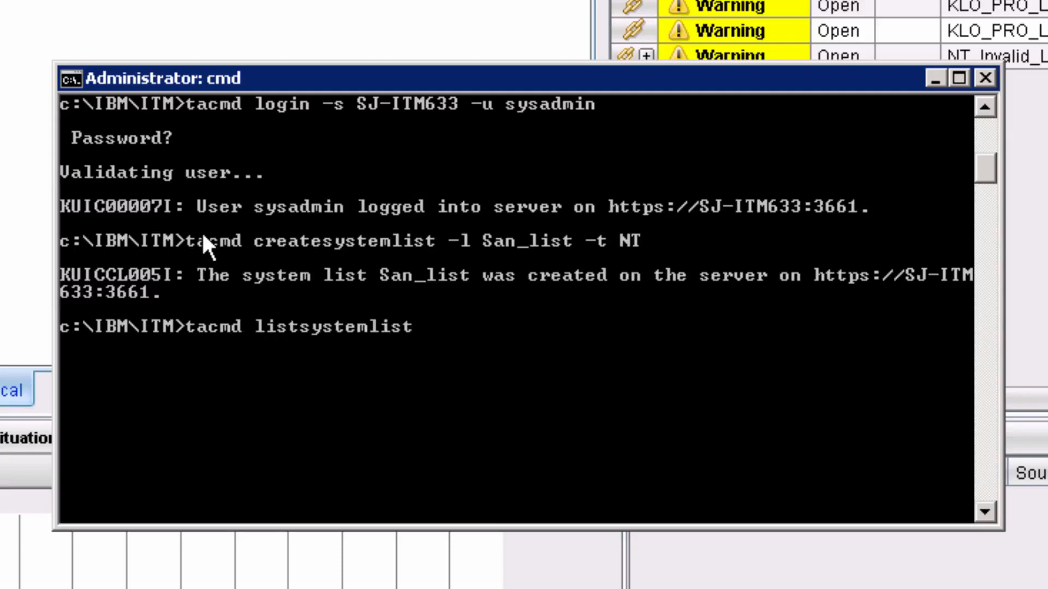
{"action": "key", "text": "Return"}
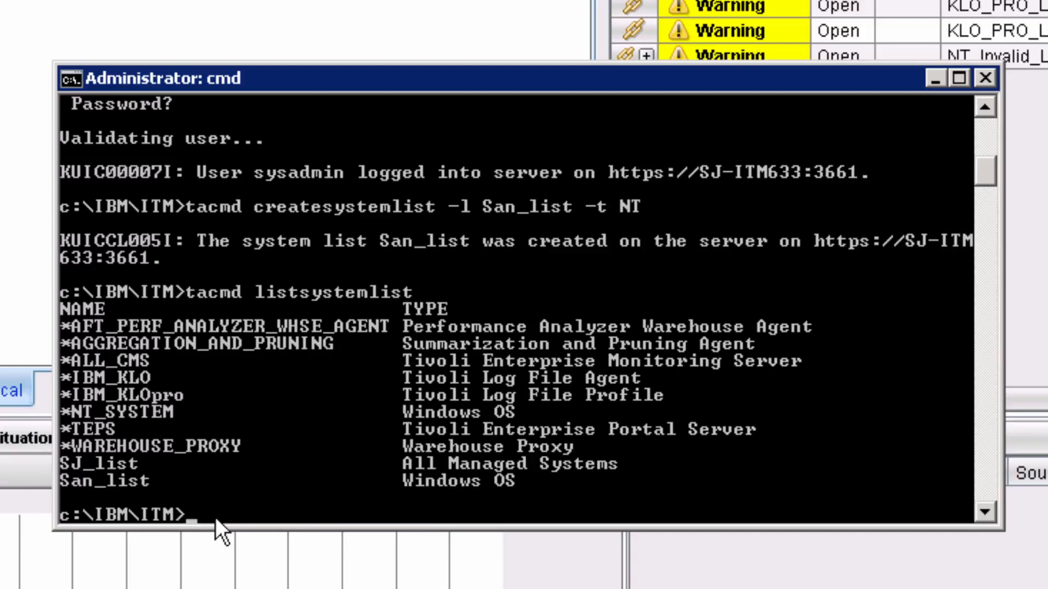
Step: Try to view the San_list details by running tacmd viewsystemlist-l San_list
{"action": "type", "text": "ta"}
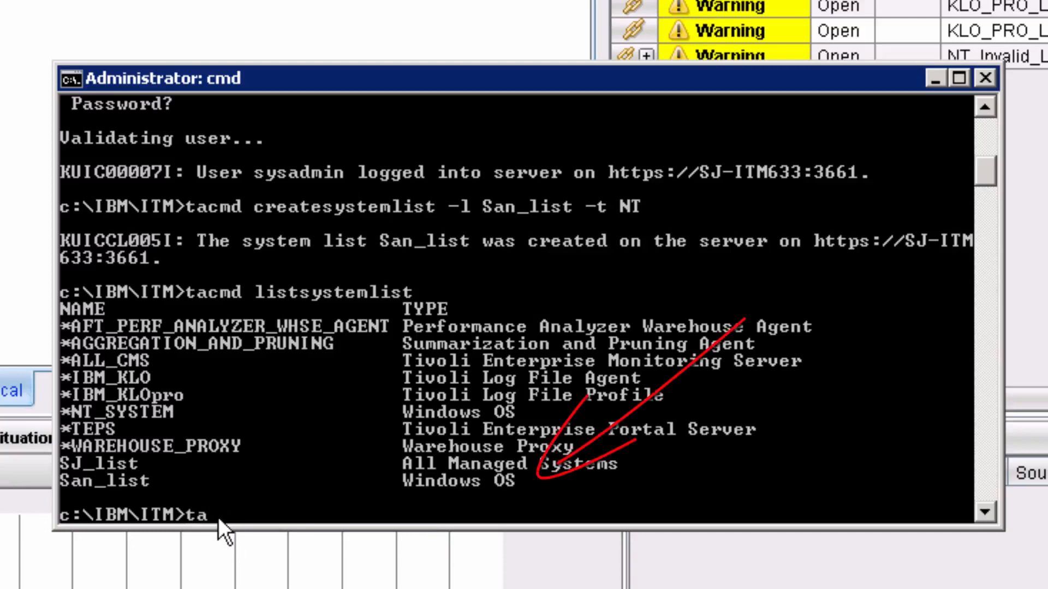
{"action": "type", "text": "cmd viewsystem"}
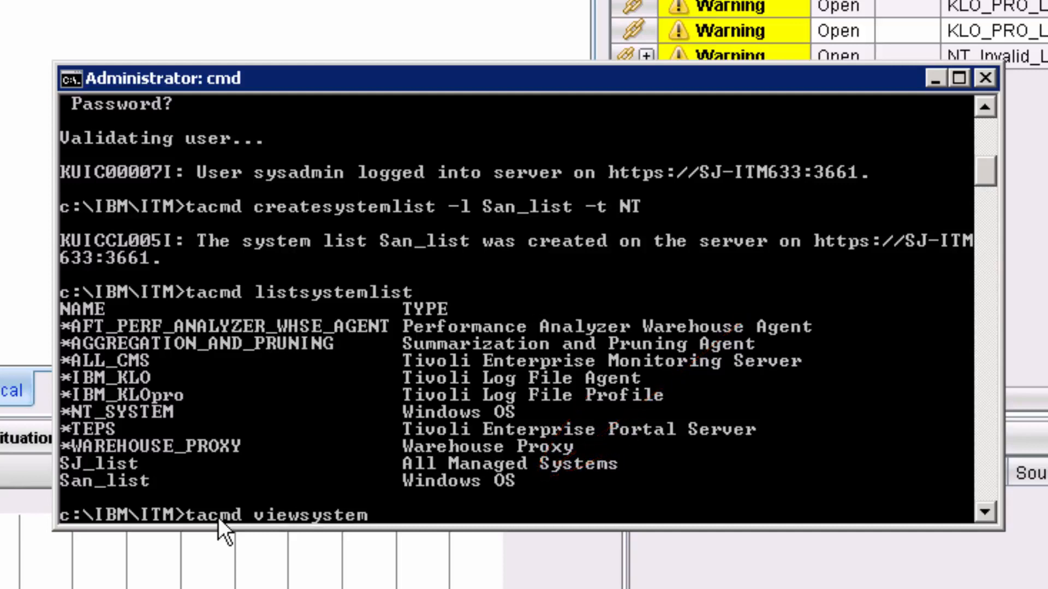
{"action": "type", "text": "list-l S"}
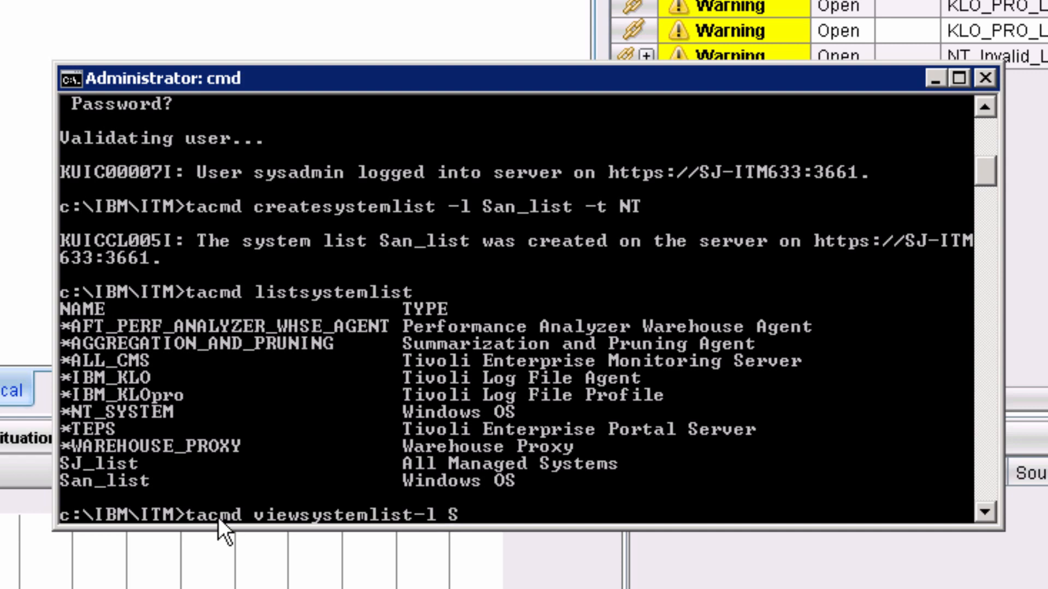
{"action": "type", "text": "an_list"}
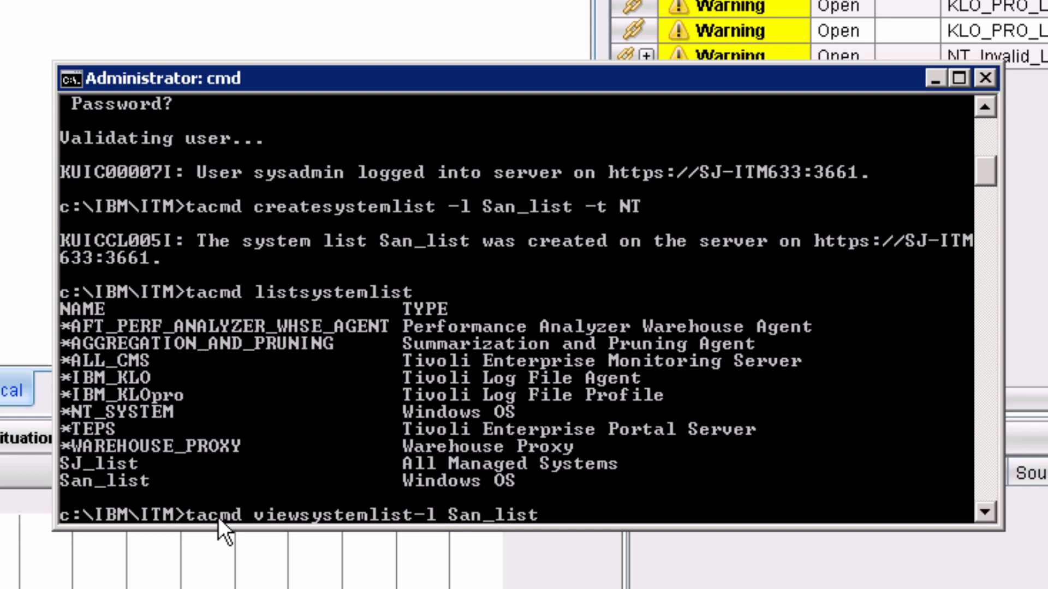
{"action": "key", "text": "Return"}
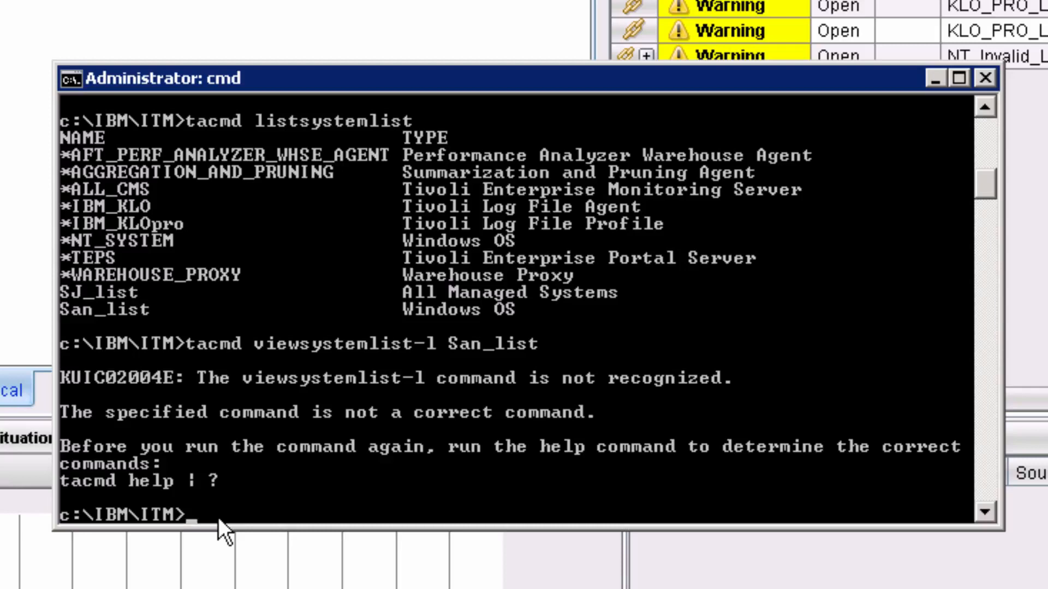
Step: Correct the previous command to tacmd viewsystemlist -l San_list and run it to view the list's details
{"action": "key", "text": "Up"}
{"action": "key", "text": "Left"}
{"action": "key", "text": "Left"}
{"action": "key", "text": "Left"}
{"action": "key", "text": "Left"}
{"action": "key", "text": "Left"}
{"action": "key", "text": "Left"}
{"action": "key", "text": "Left"}
{"action": "key", "text": "Left"}
{"action": "key", "text": "Left"}
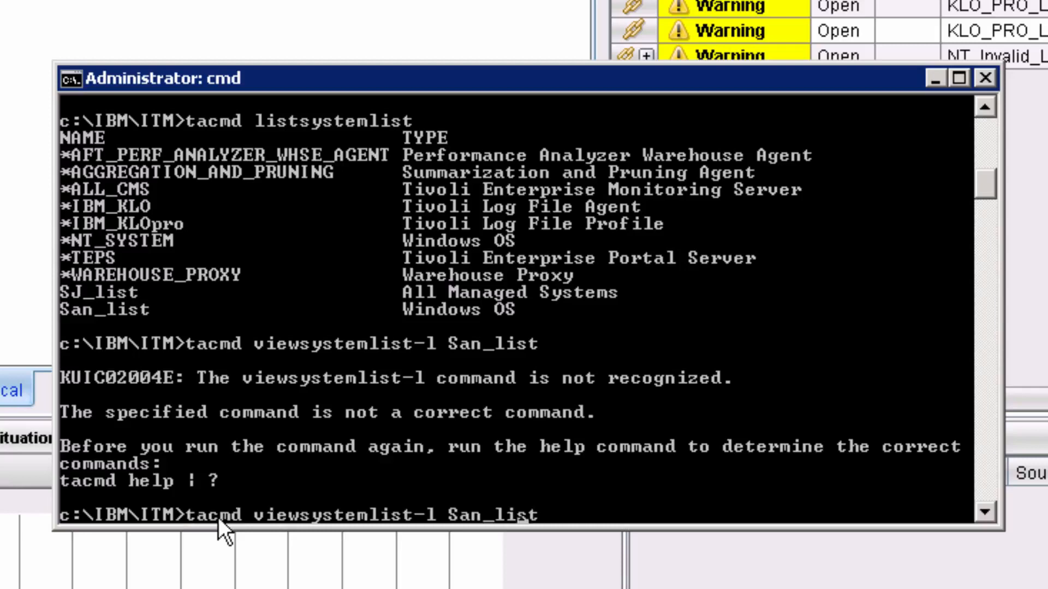
{"action": "key", "text": "Left"}
{"action": "key", "text": "Left"}
{"action": "key", "text": "Return"}
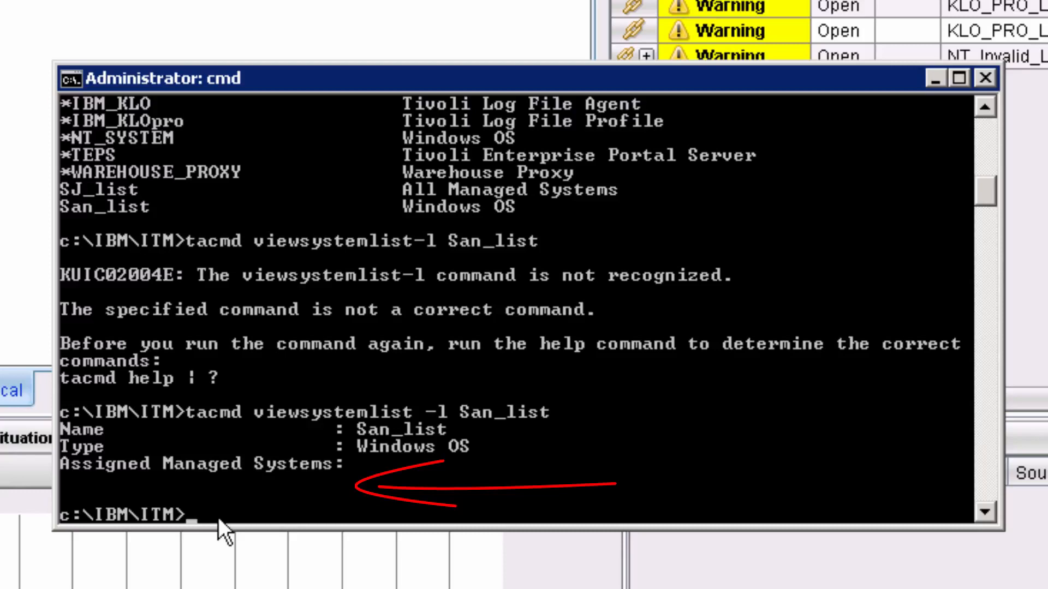
Step: Add the managed system Primary:SJ-ITM633:NT to San_list with tacmd editsystemlist and the -a option, answering y to the edit prompt
{"action": "type", "text": "tacmd "}
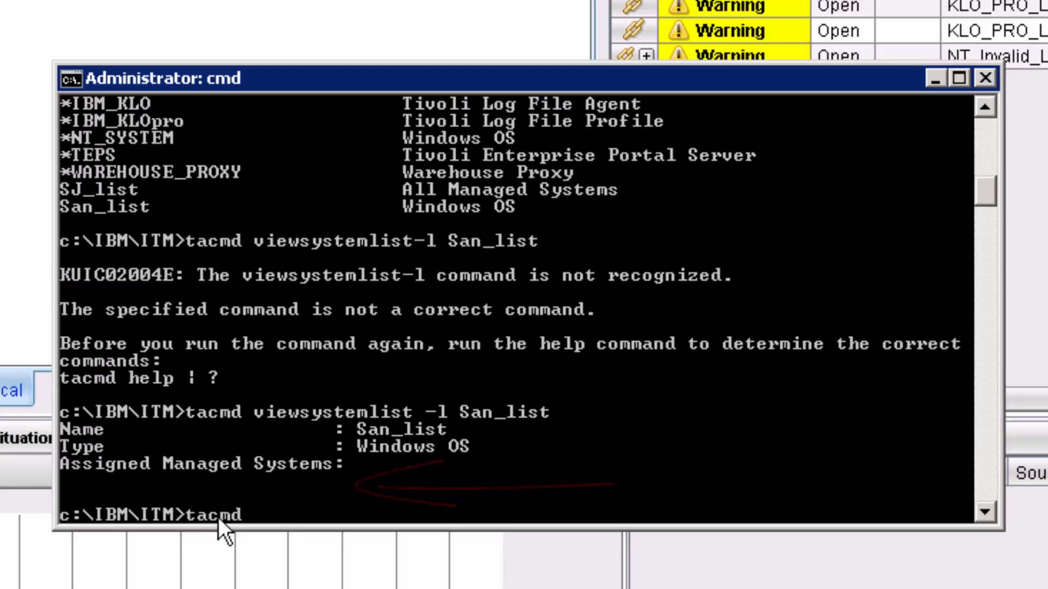
{"action": "type", "text": "ed"}
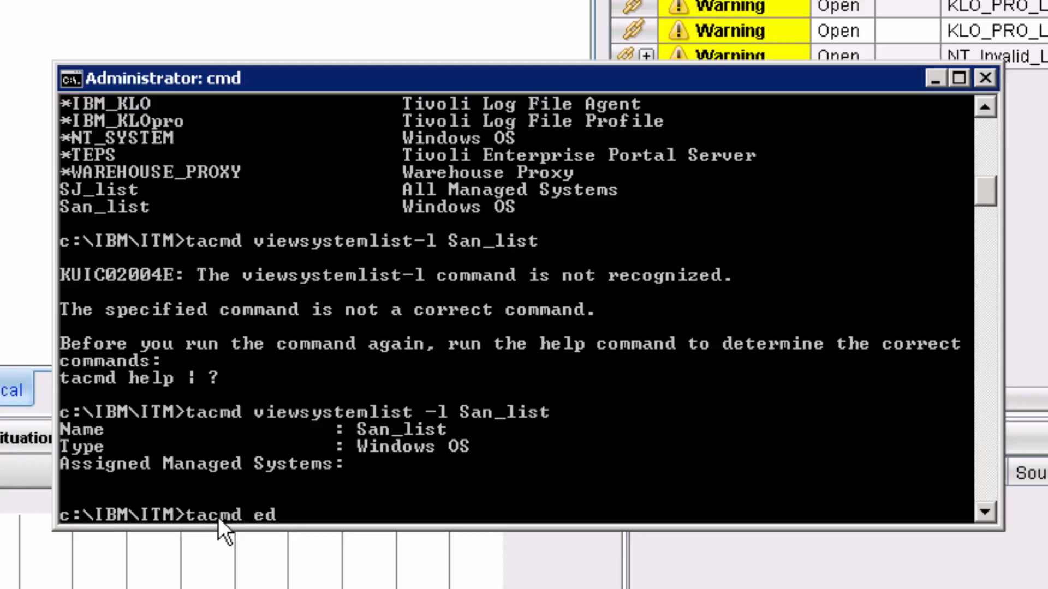
{"action": "type", "text": "itsystemlist"}
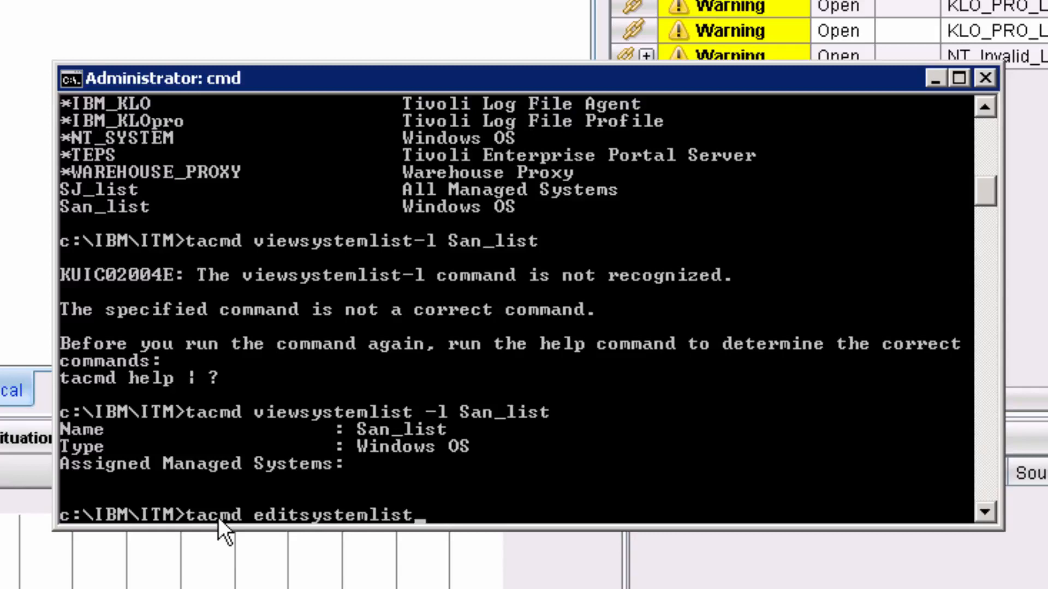
{"action": "type", "text": " -l San_list"}
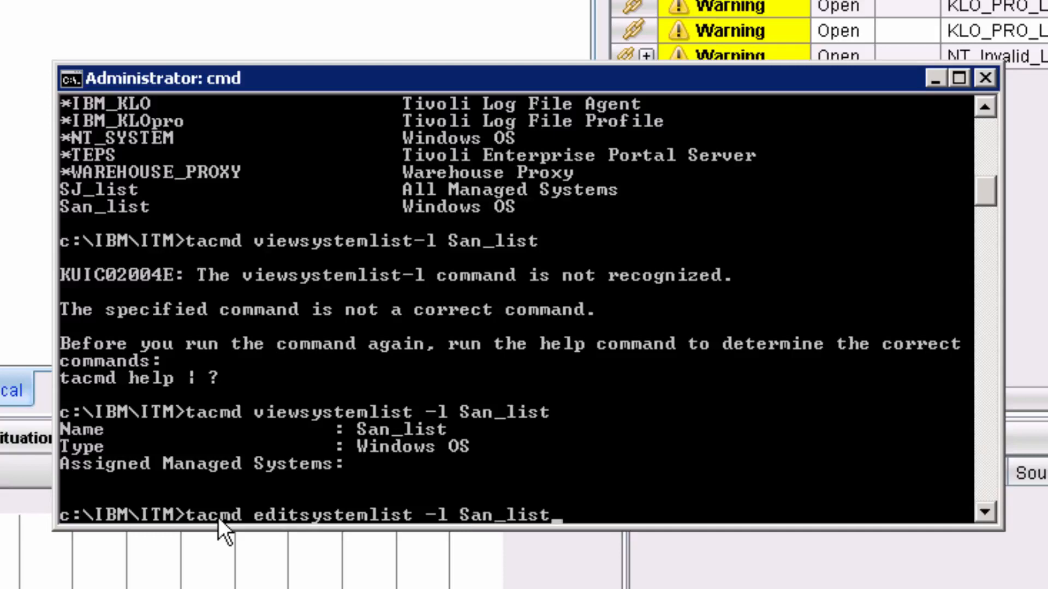
{"action": "type", "text": " -a Prima"}
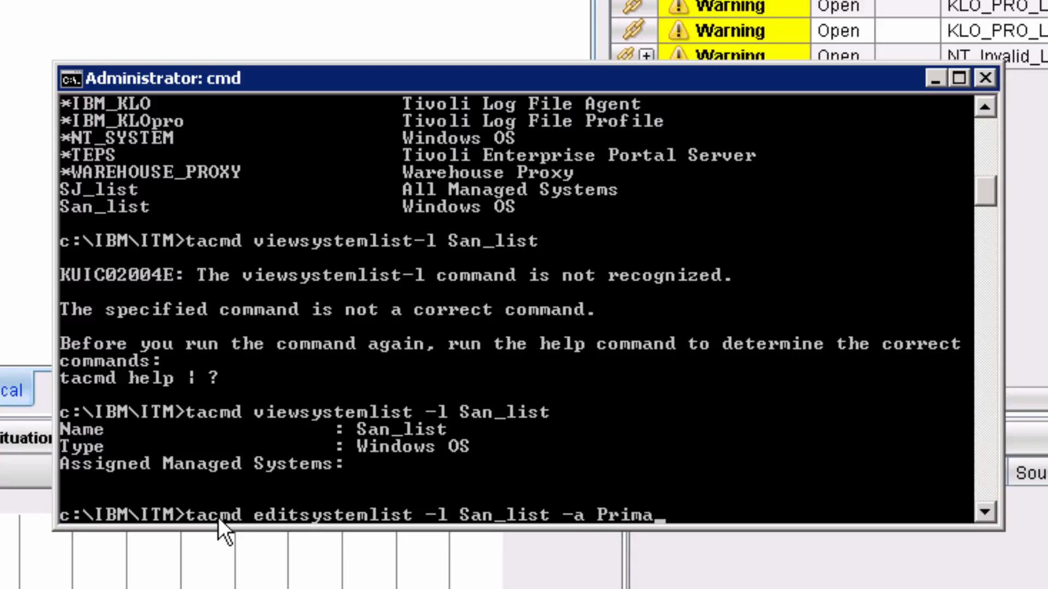
{"action": "type", "text": "ry:SJ-ITM"}
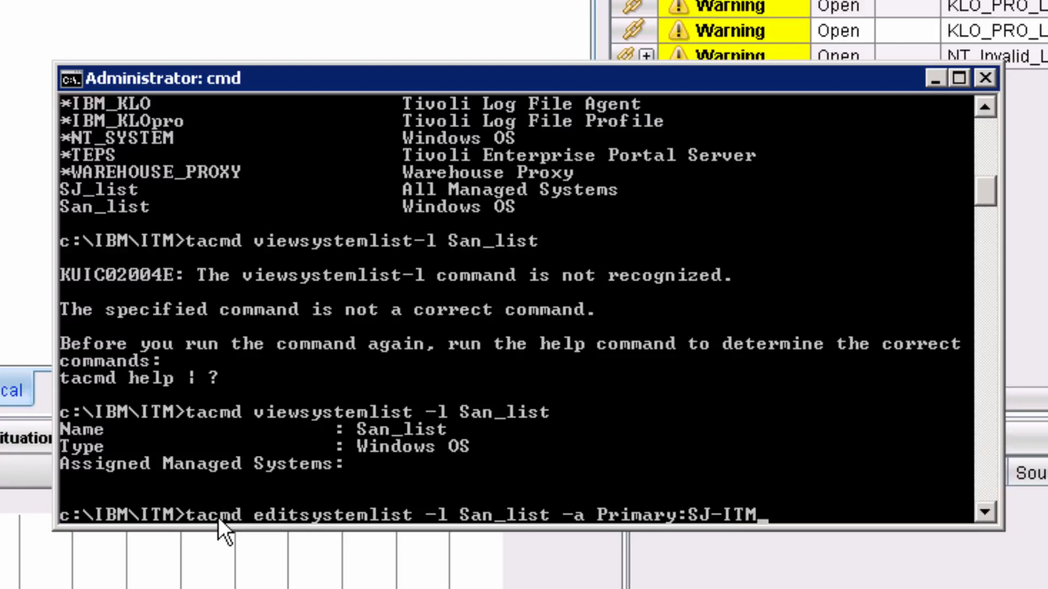
{"action": "type", "text": "633:NT"}
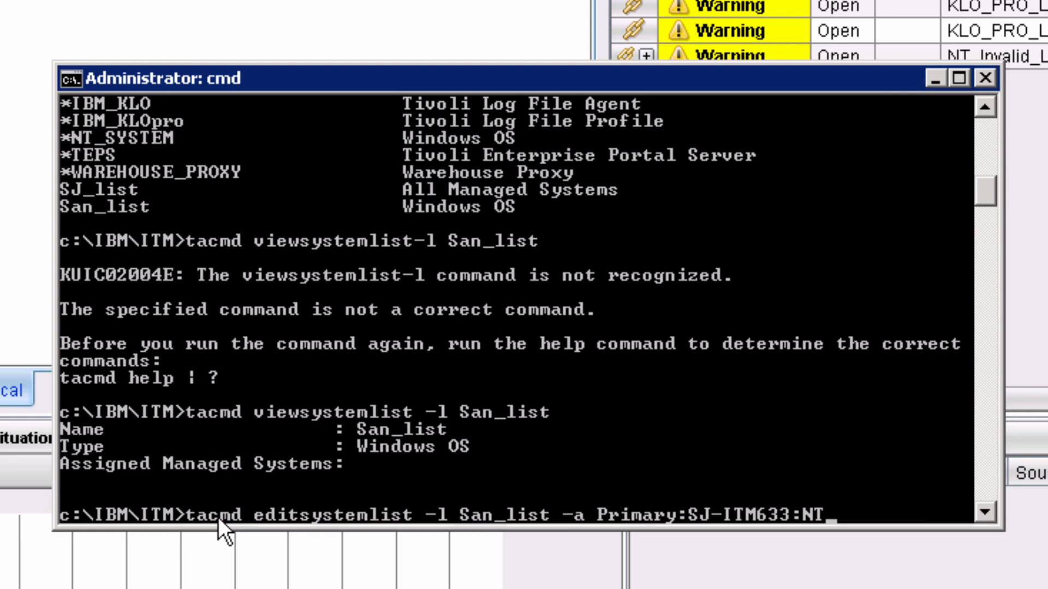
{"action": "key", "text": "Return"}
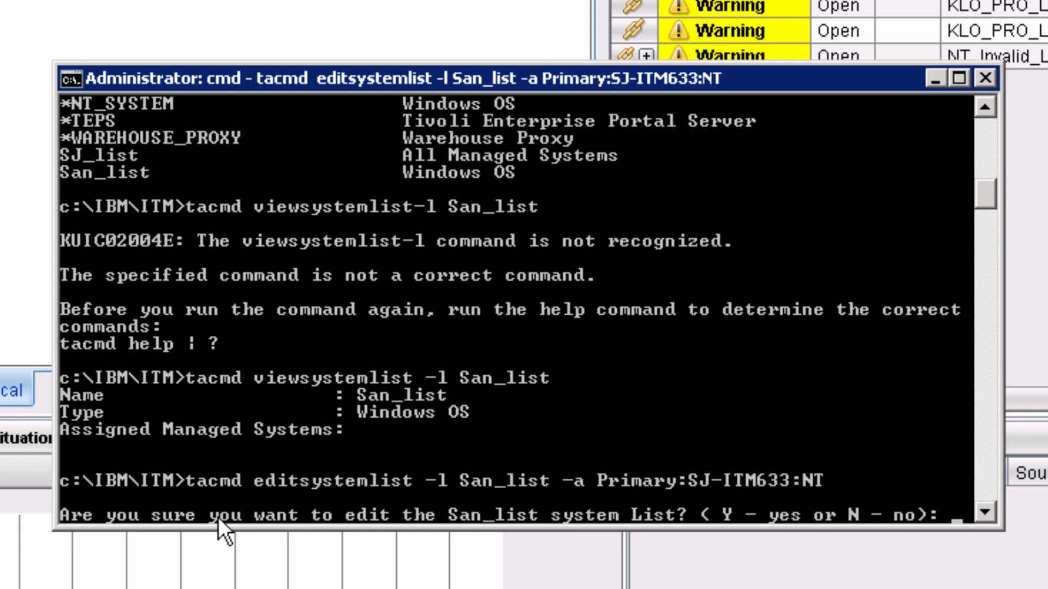
{"action": "type", "text": "y"}
{"action": "key", "text": "Return"}
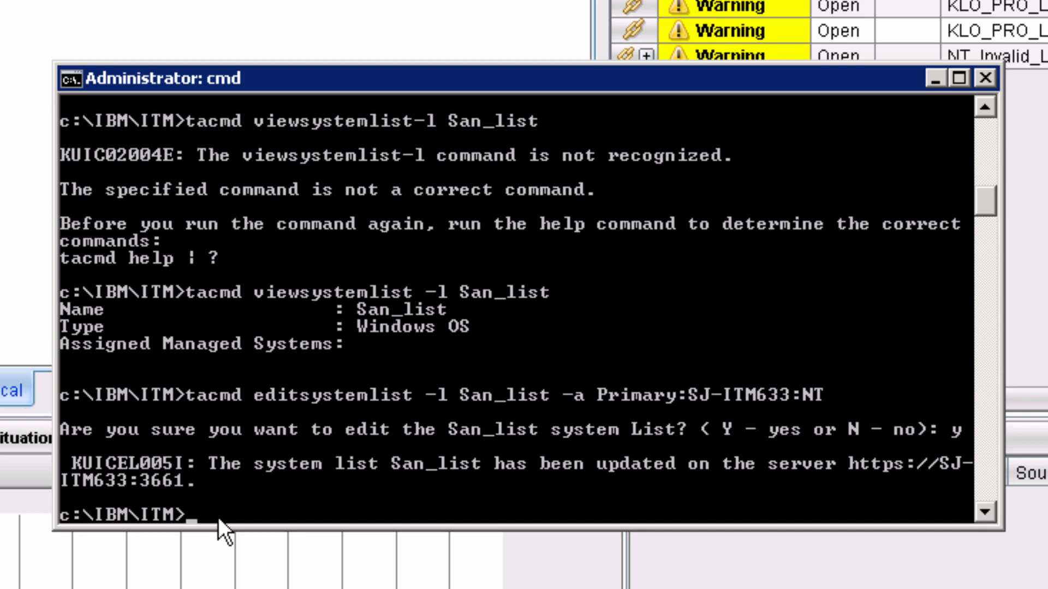
Step: View the San_list details again with tacmd viewsystemlist -l San_list to check its assigned managed systems
{"action": "key", "text": "Up"}
{"action": "key", "text": "Up"}
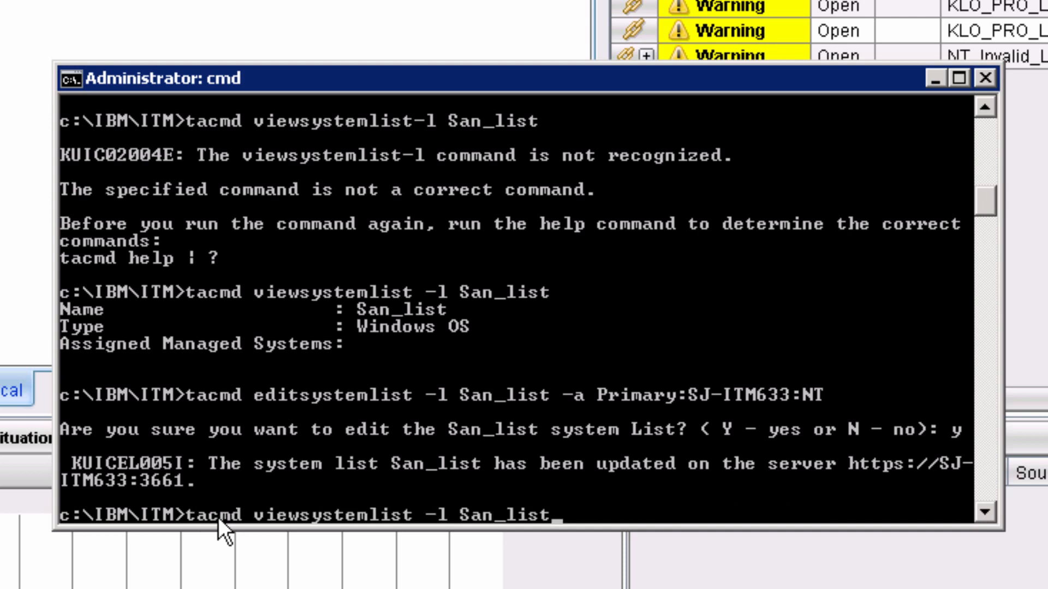
{"action": "key", "text": "Return"}
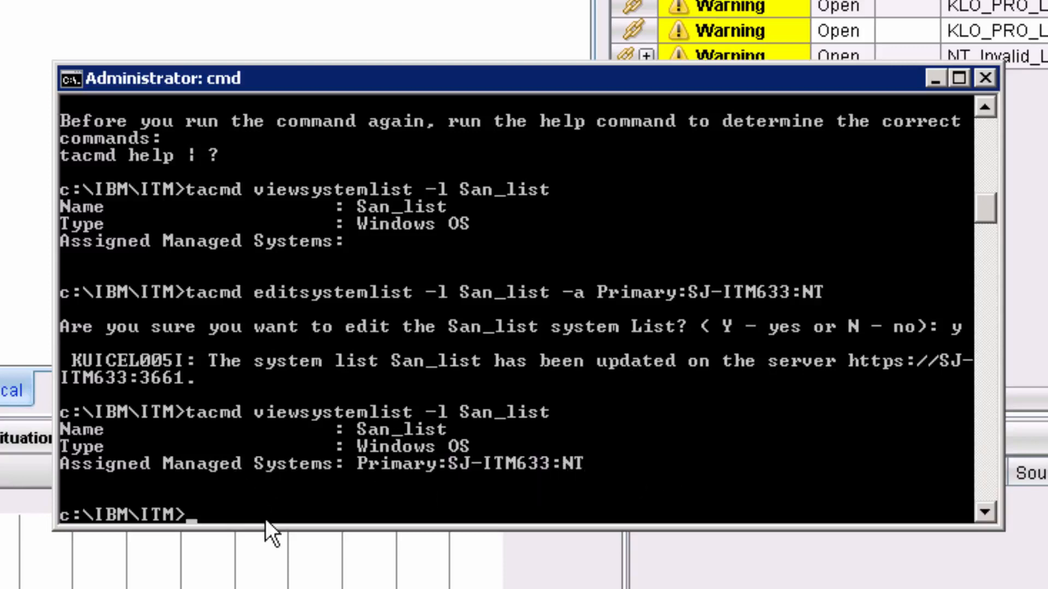
Step: Remove the managed system Primary:SJ-ITM633:NT from San_list with tacmd editsystemlist and the -d option, answering y to the edit prompt
{"action": "key", "text": "Up"}
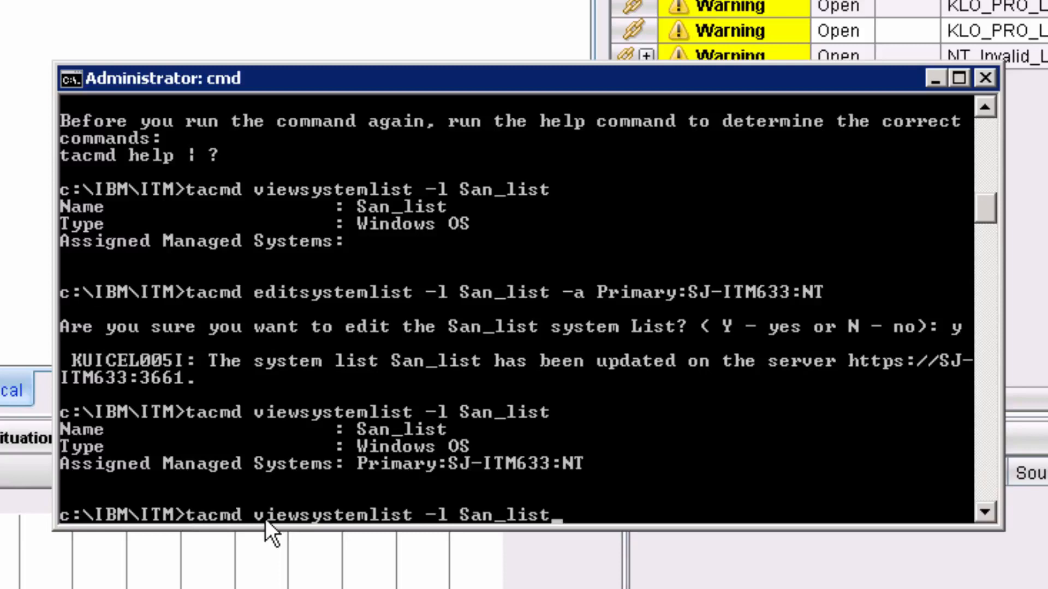
{"action": "key", "text": "Up"}
{"action": "key", "text": "Up"}
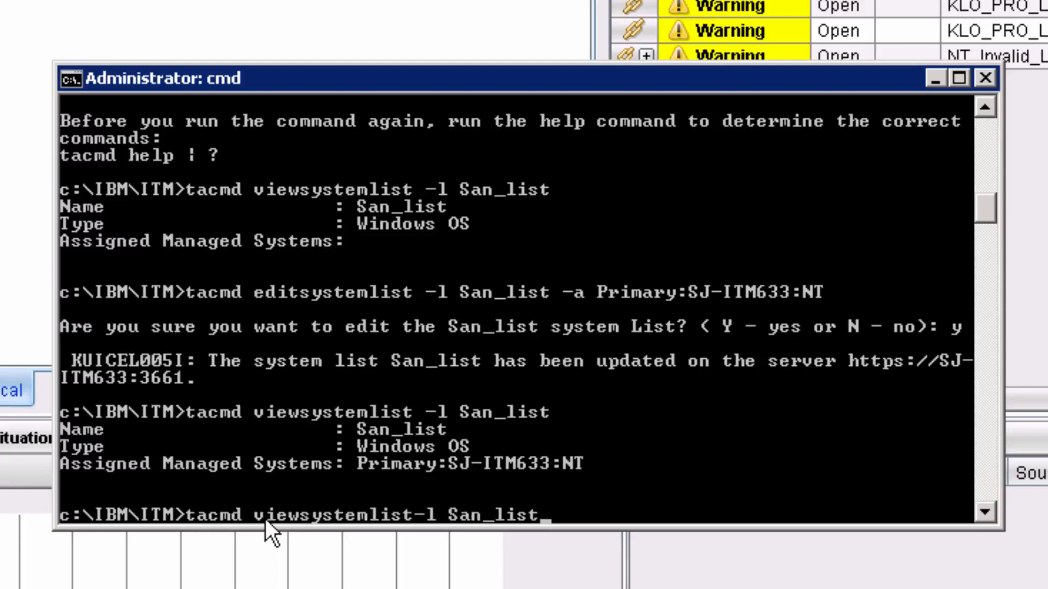
{"action": "key", "text": "Down"}
{"action": "key", "text": "Down"}
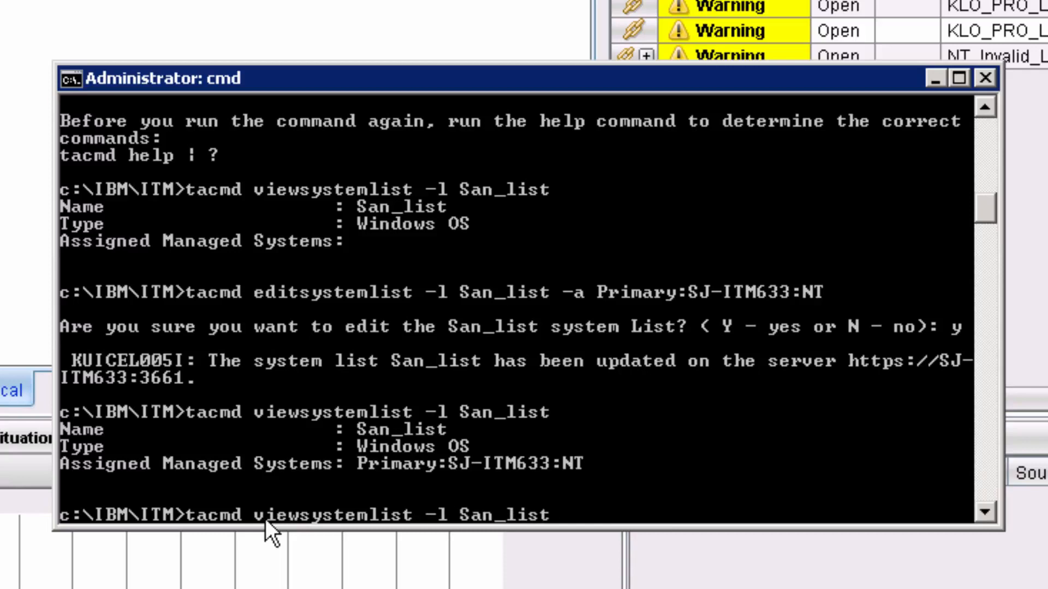
{"action": "key", "text": "Left"}
{"action": "key", "text": "BackSpace"}
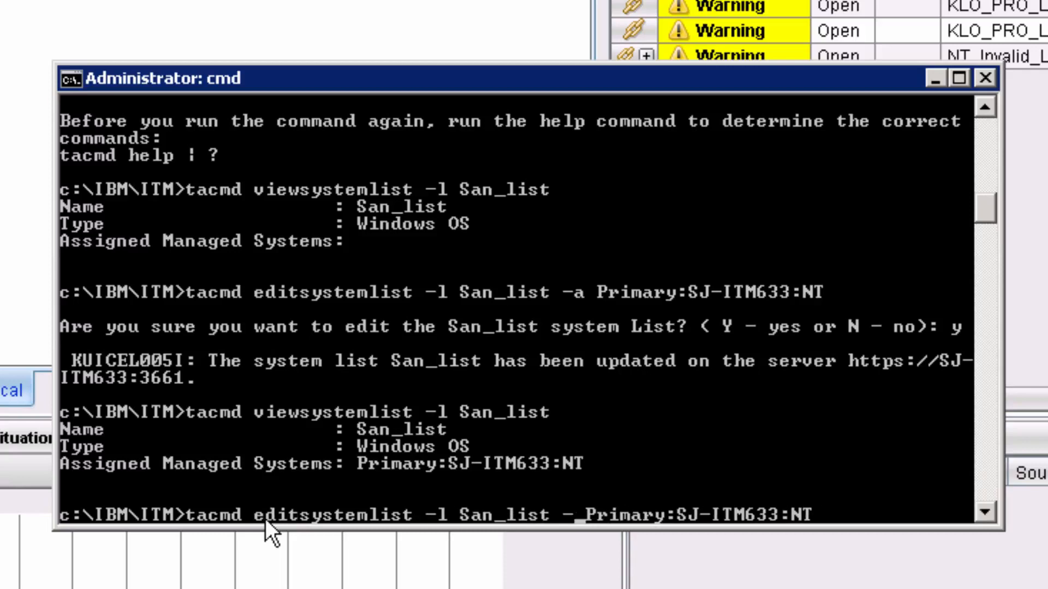
{"action": "type", "text": "d"}
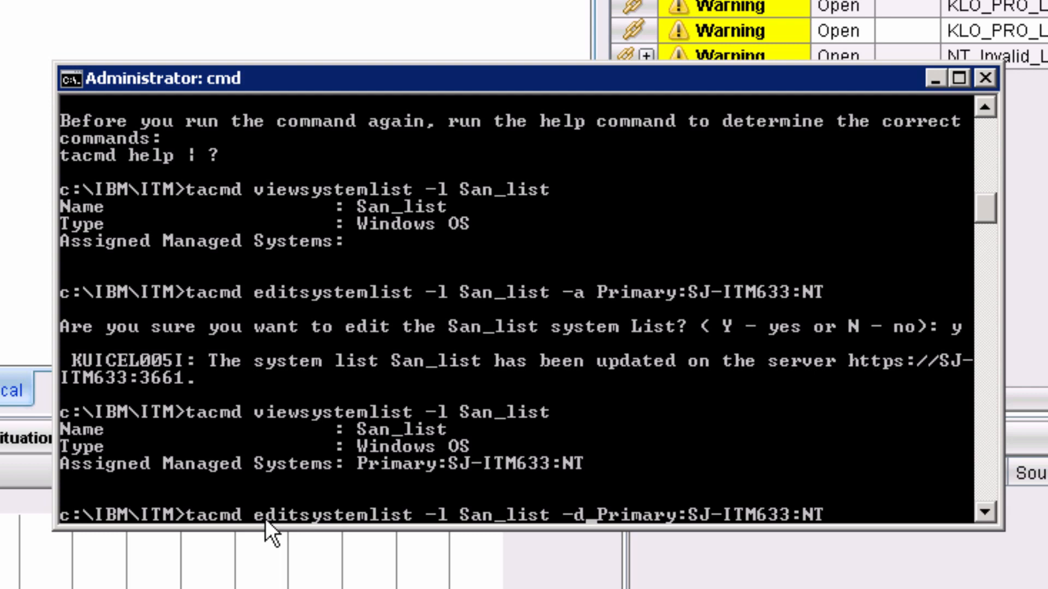
{"action": "key", "text": "Return"}
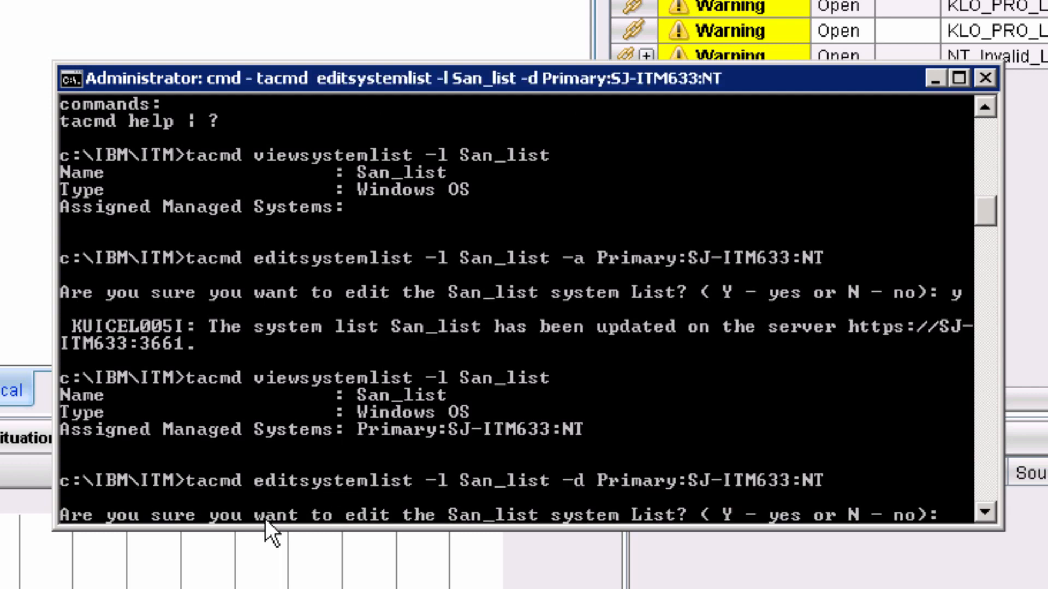
{"action": "type", "text": "y"}
{"action": "key", "text": "Return"}
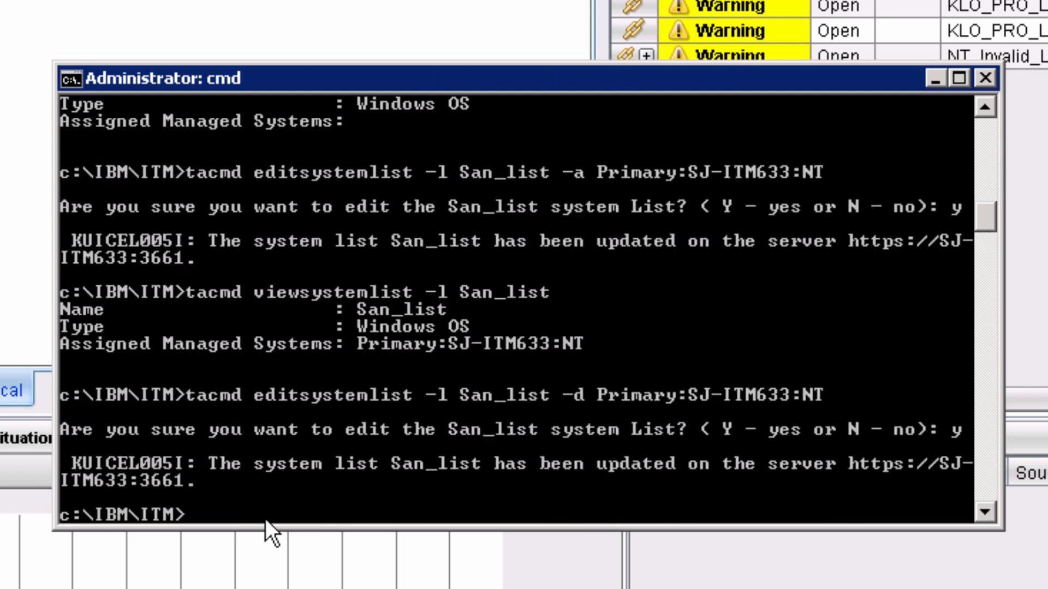
Step: Run tacmd viewsystemlist -l San_list again to check the list's assigned managed systems
{"action": "key", "text": "Up"}
{"action": "key", "text": "Up"}
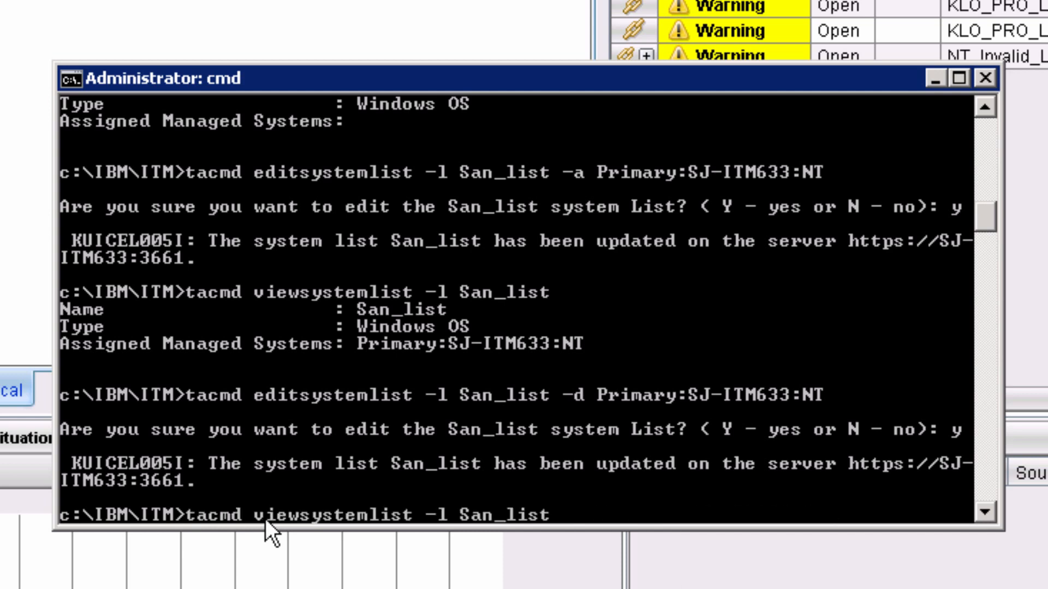
{"action": "key", "text": "Return"}
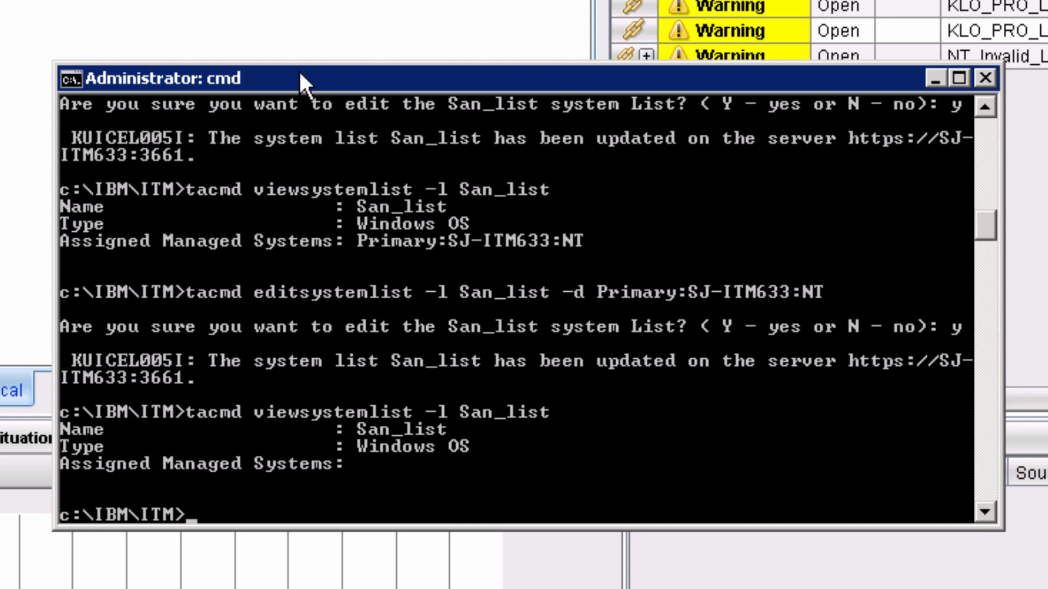
Step: Switch to the Tivoli Enterprise Portal and create a Windows OS managed system group named San2_list in the Object Group Editor
{"action": "left_click_drag", "start_coordinate": [283, 71], "coordinate": [2, 505]}
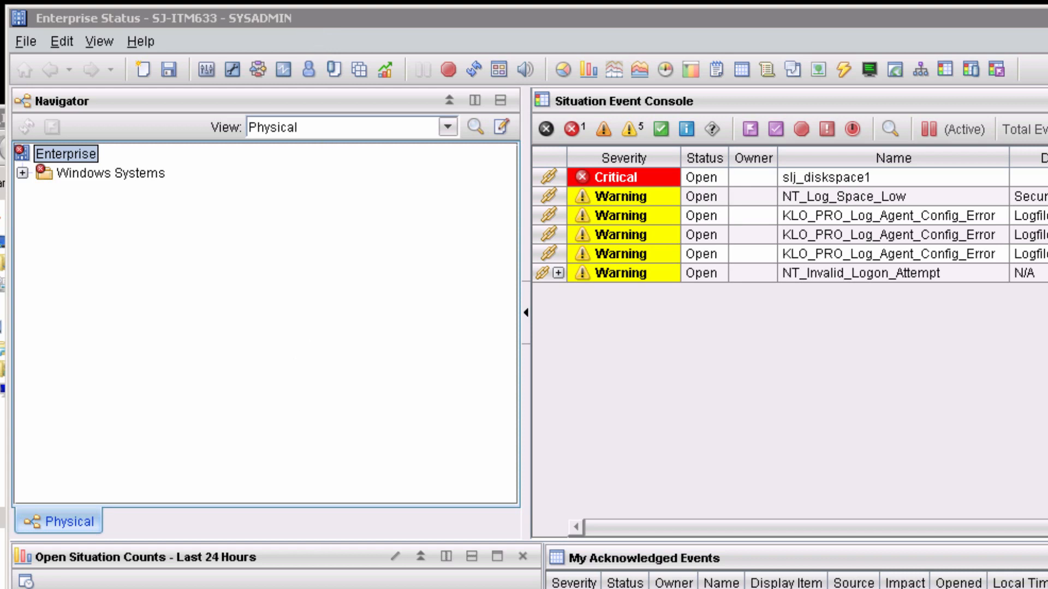
{"action": "left_click", "coordinate": [359, 69]}
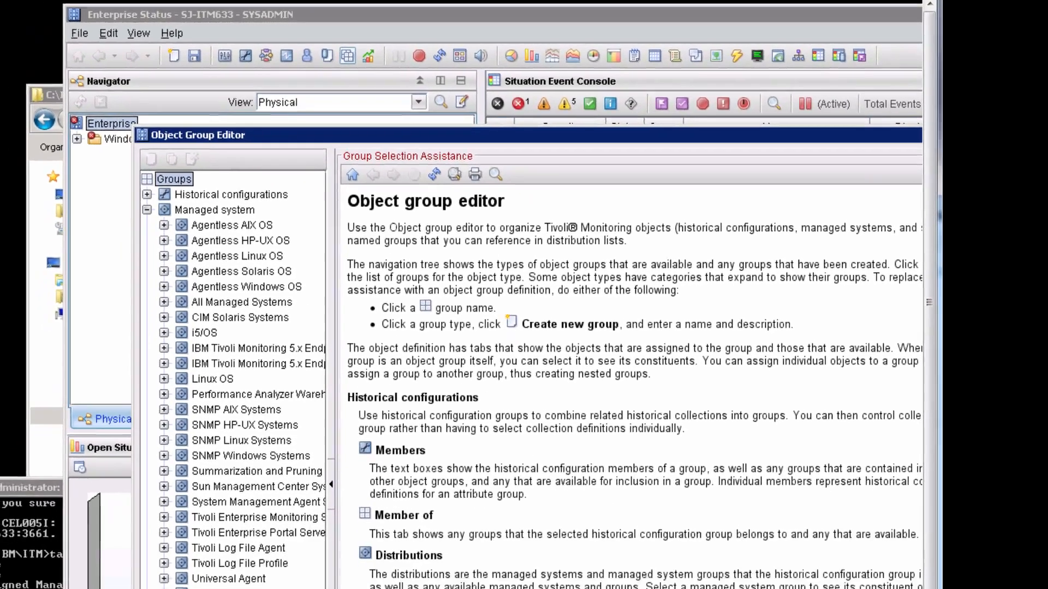
{"action": "left_click", "coordinate": [275, 524]}
{"action": "type", "text": "S"}
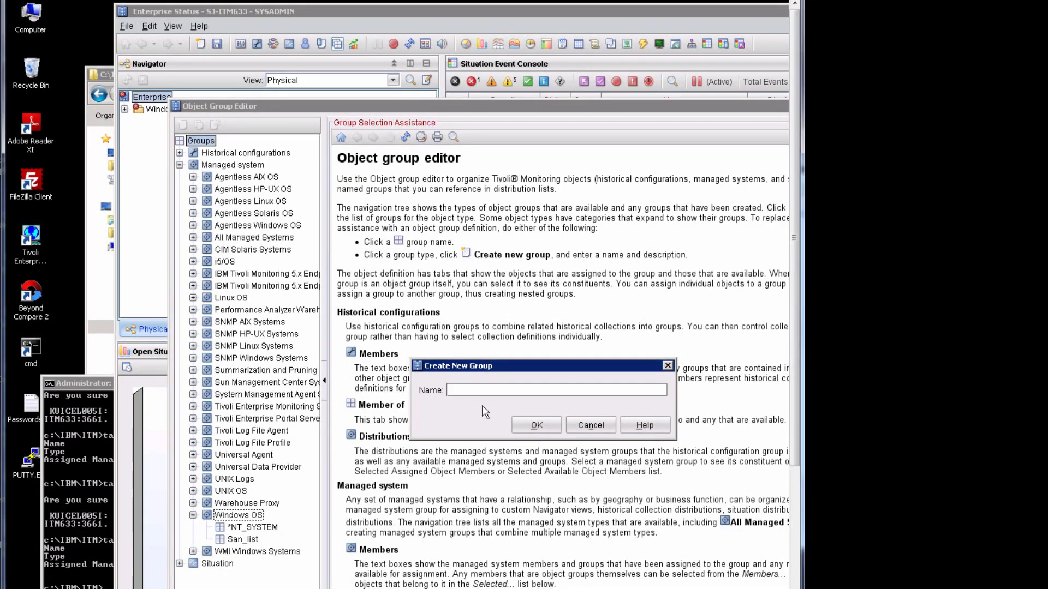
{"action": "type", "text": "San2_list"}
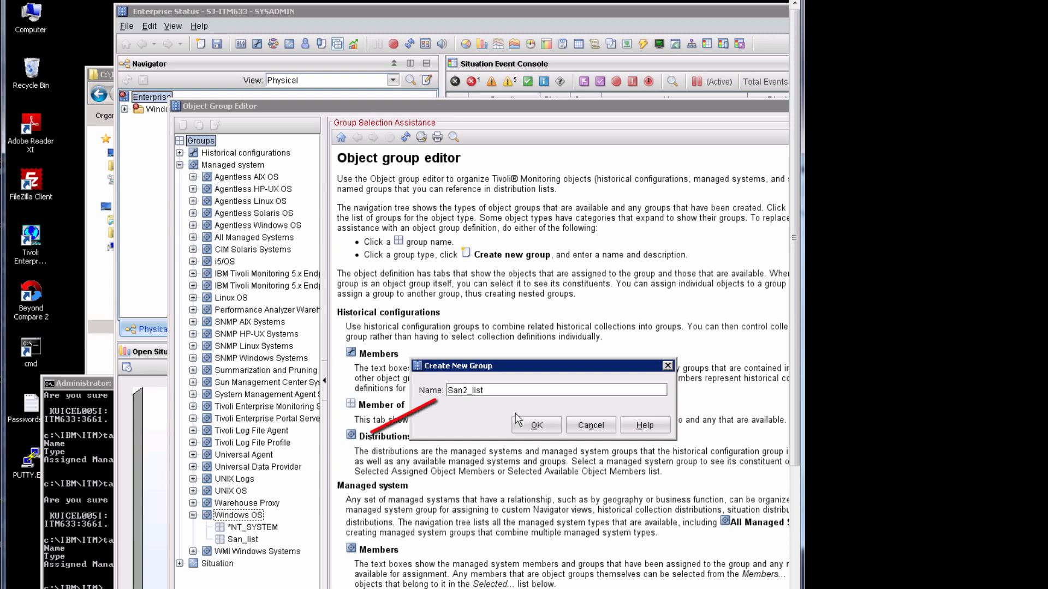
{"action": "left_click", "coordinate": [533, 425]}
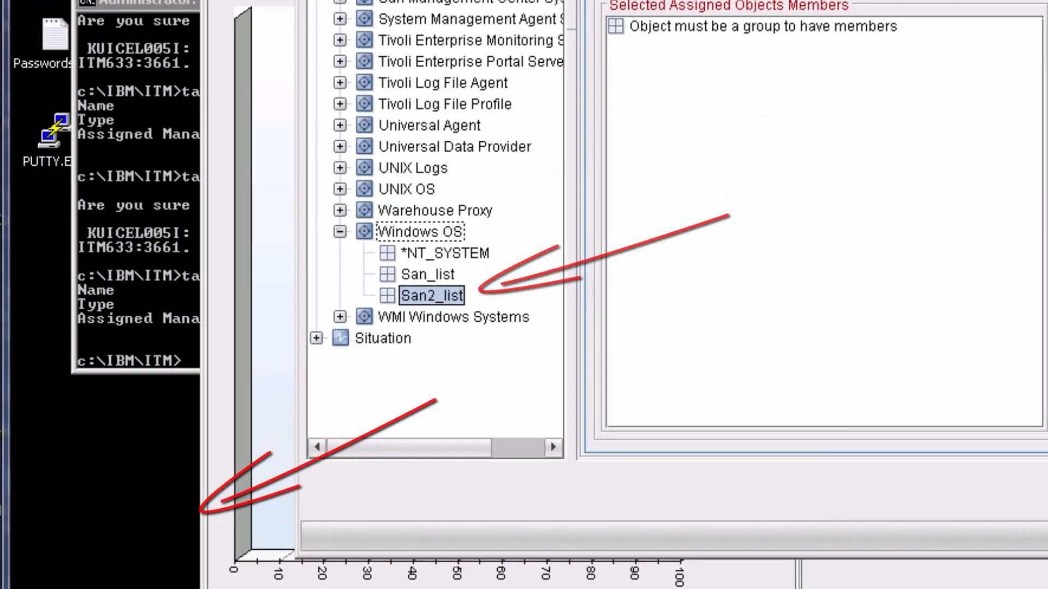
Step: Switch to the command prompt and run tacmd listsystemlist to look for San2_list among the system lists
{"action": "left_click", "coordinate": [993, 514]}
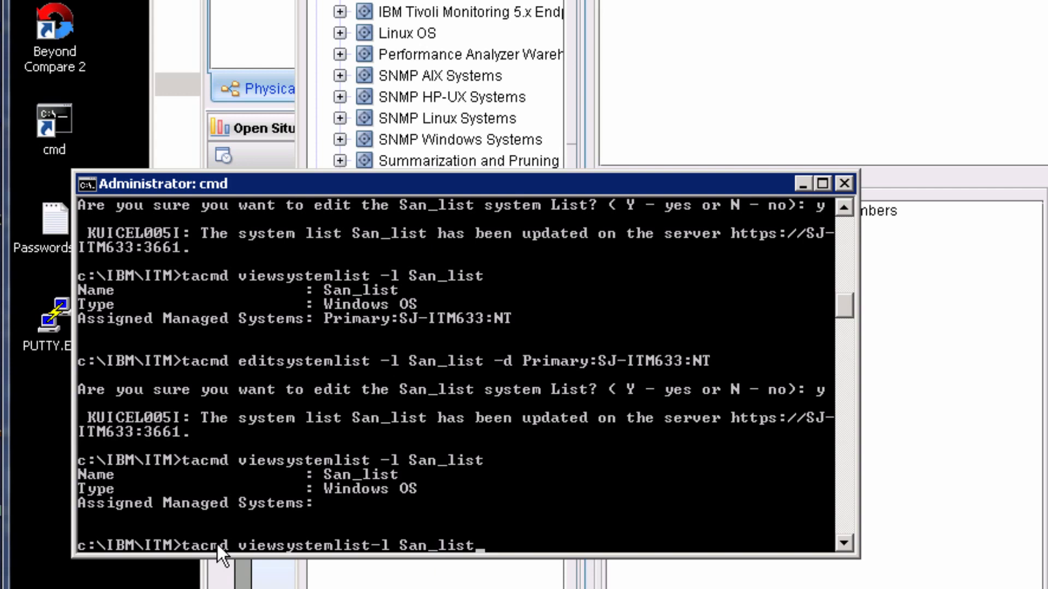
{"action": "key", "text": "Down"}
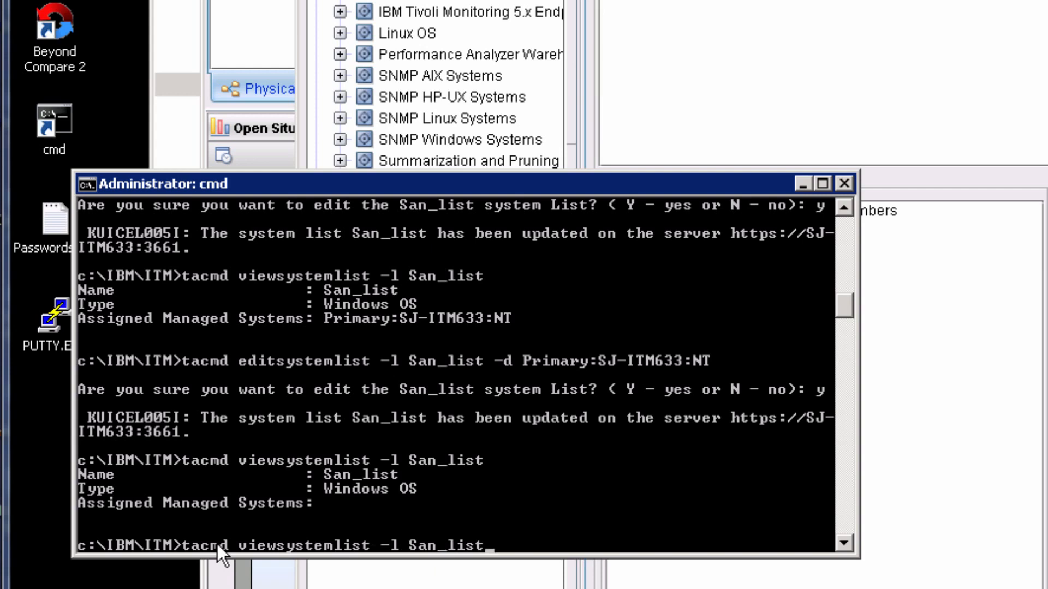
{"action": "key", "text": "Up"}
{"action": "key", "text": "Up"}
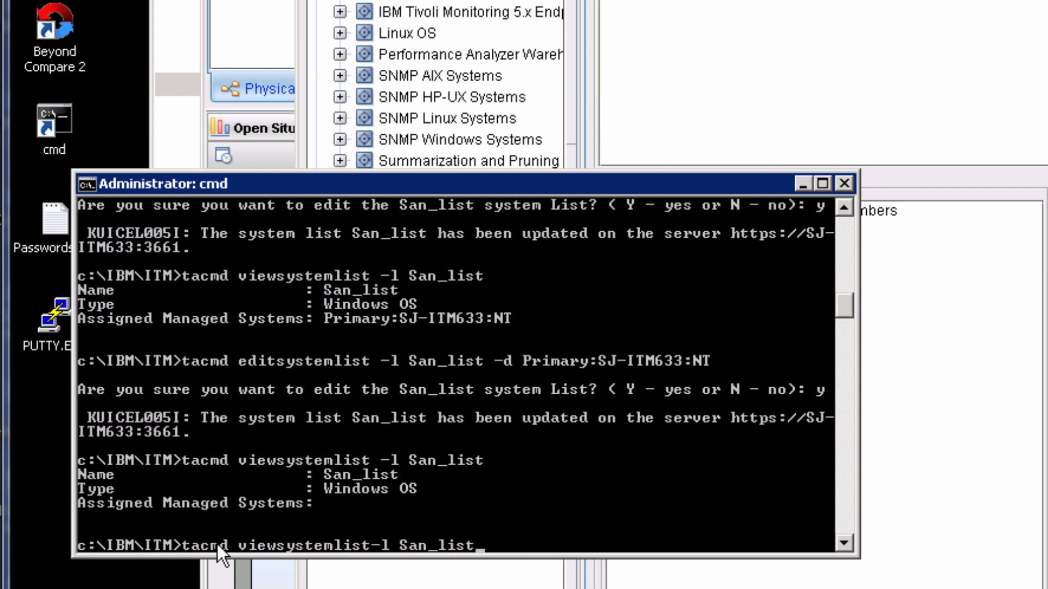
{"action": "key", "text": "Return"}
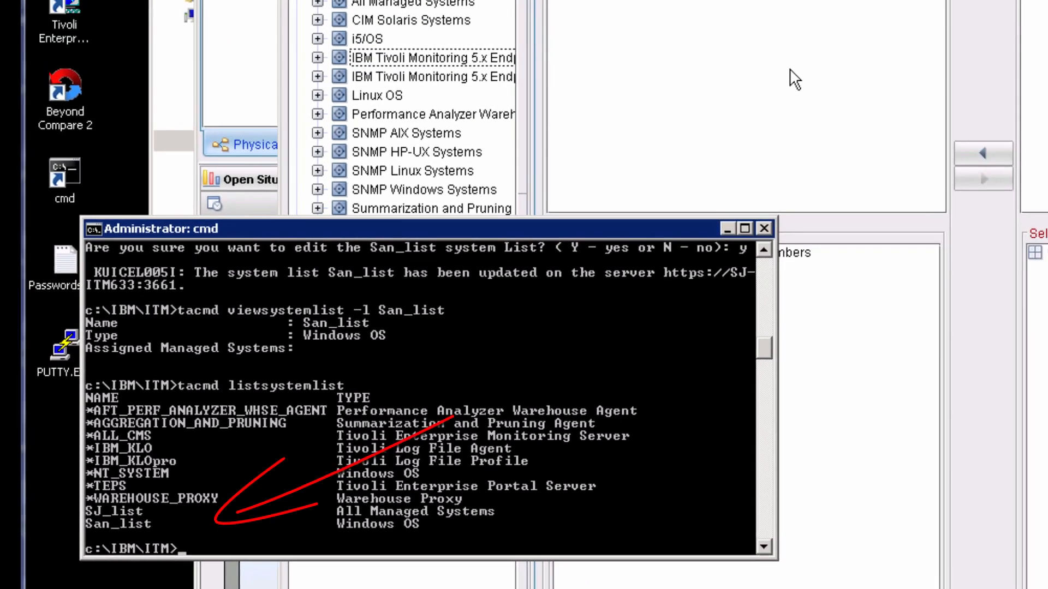
Step: Return to the Object Group Editor, assign Primary:SJ-ITM633:NT to San2_list, and save the group
{"action": "left_click", "coordinate": [506, 50]}
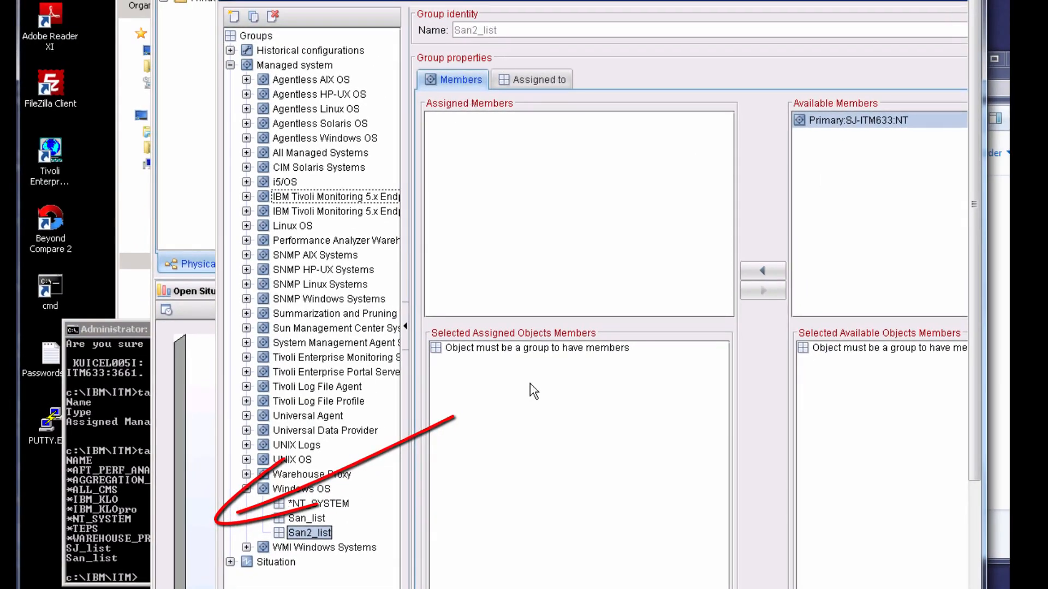
{"action": "left_click", "coordinate": [763, 271]}
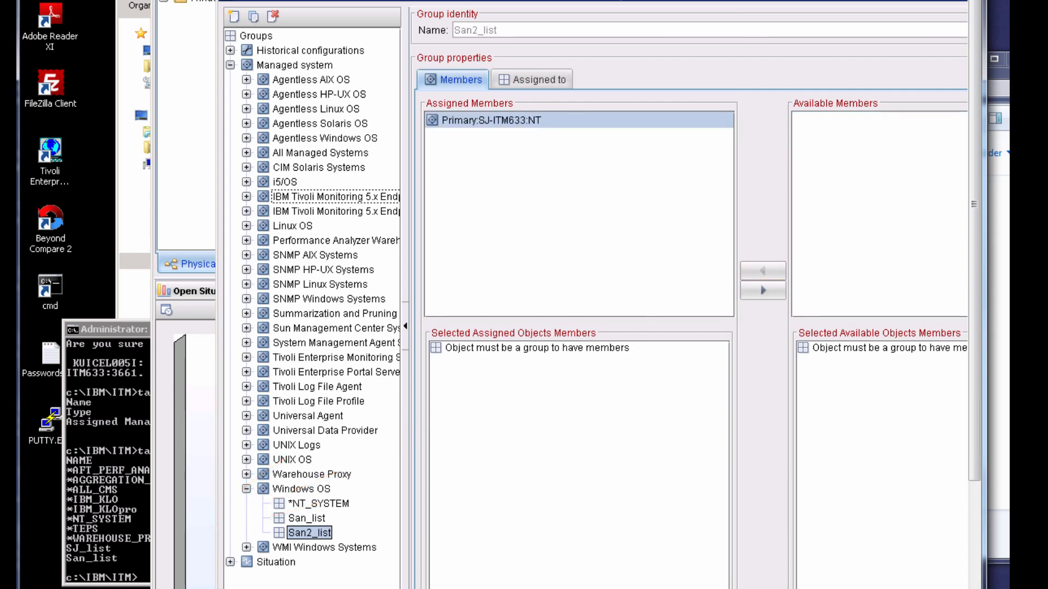
{"action": "left_click_drag", "start_coordinate": [631, 0], "coordinate": [557, 0]}
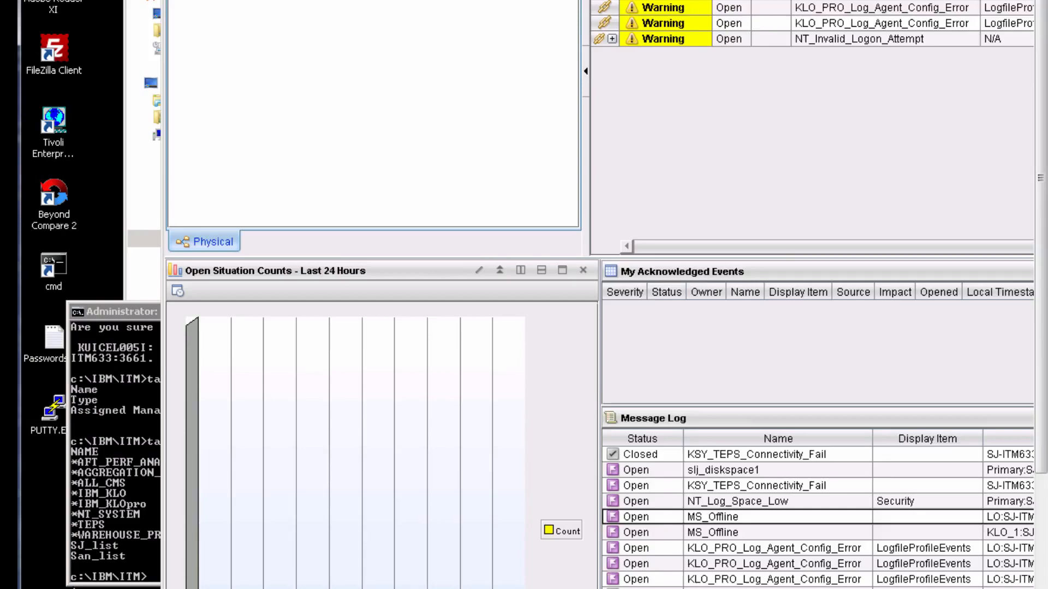
Step: Rerun tacmd listsystemlist in the command prompt to check the system lists with a member assigned to San2_list
{"action": "left_click", "coordinate": [114, 573]}
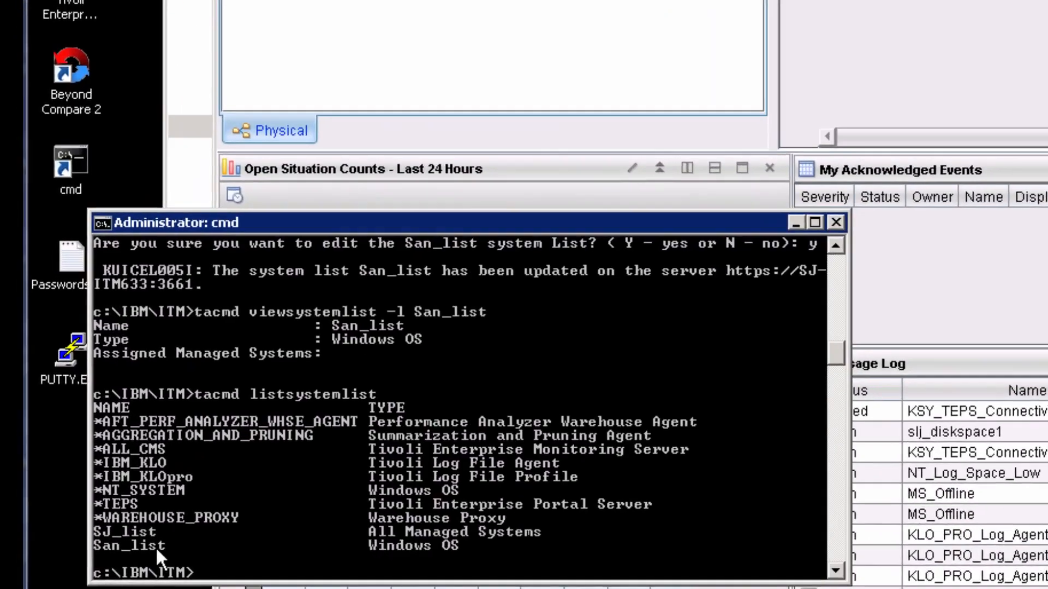
{"action": "key", "text": "Up"}
{"action": "key", "text": "Return"}
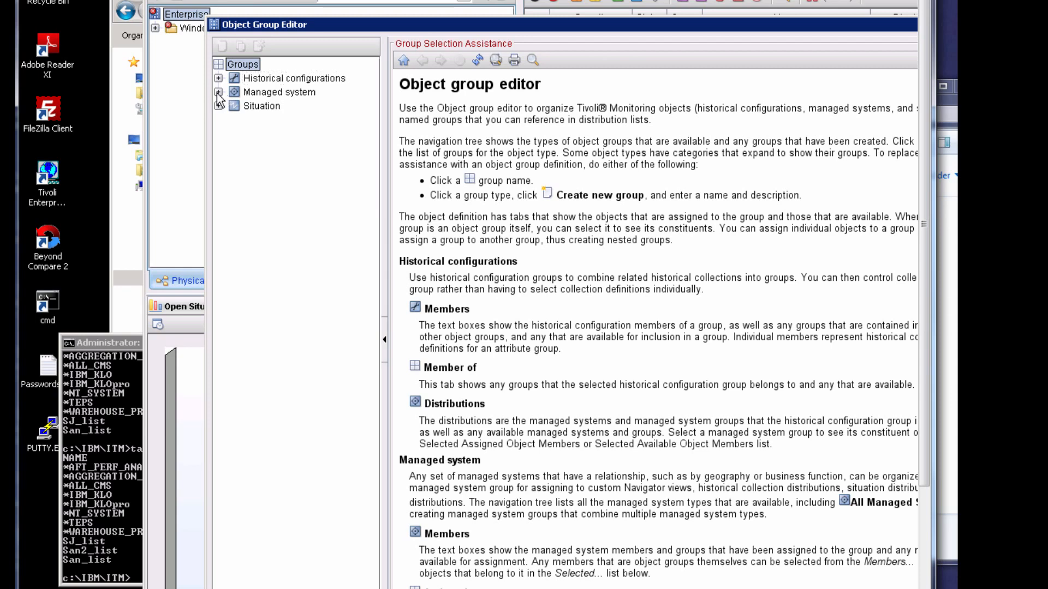
Step: Remove Primary:SJ-ITM633:NT from the Windows OS group San2_list in the Object Group Editor and save the change
{"action": "left_click", "coordinate": [219, 91]}
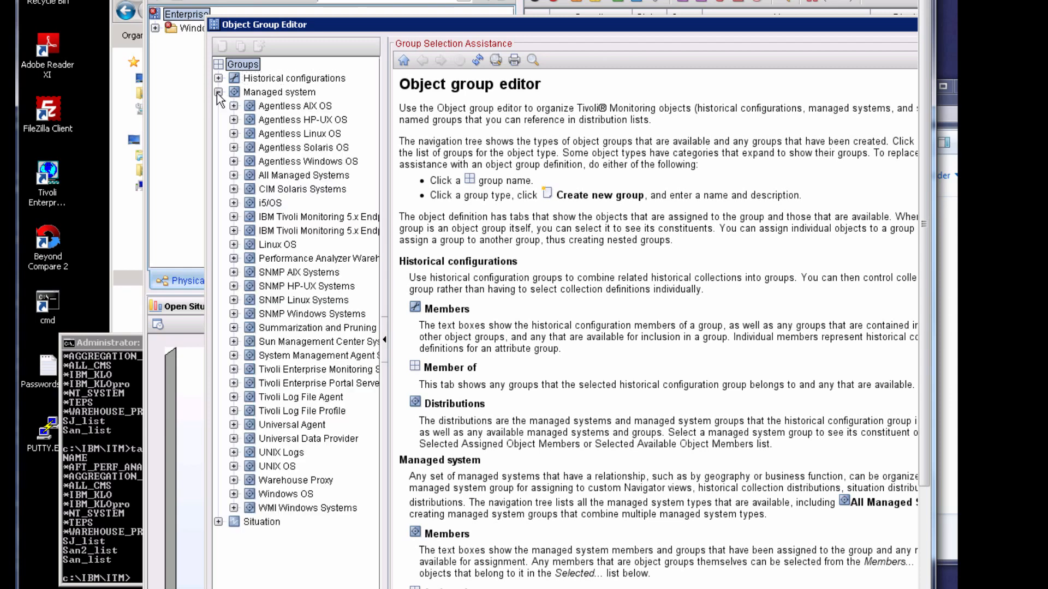
{"action": "left_click", "coordinate": [234, 494]}
{"action": "left_click", "coordinate": [293, 536]}
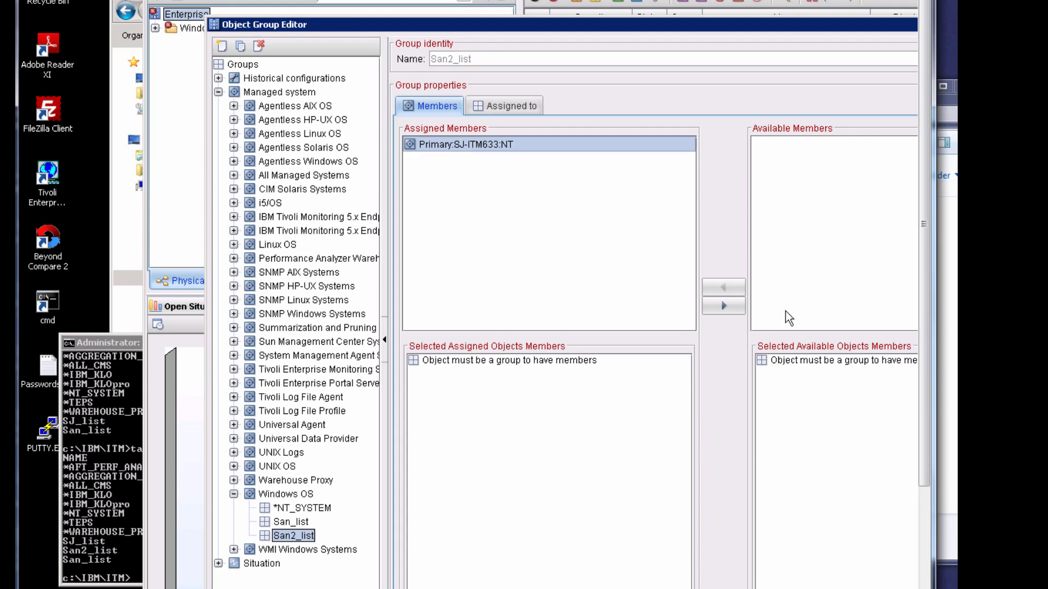
{"action": "left_click", "coordinate": [726, 306]}
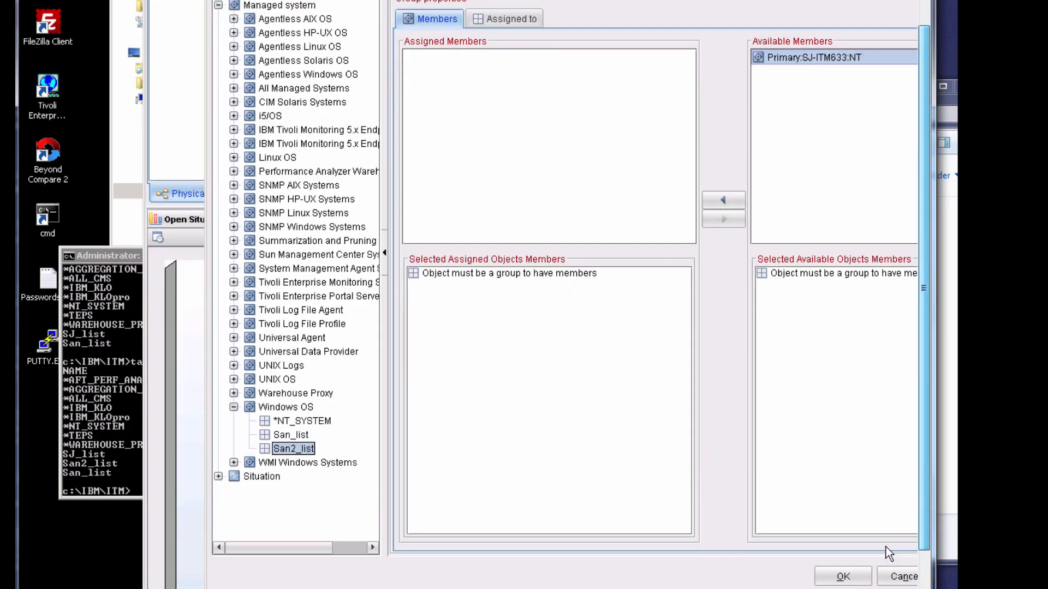
{"action": "left_click", "coordinate": [843, 577]}
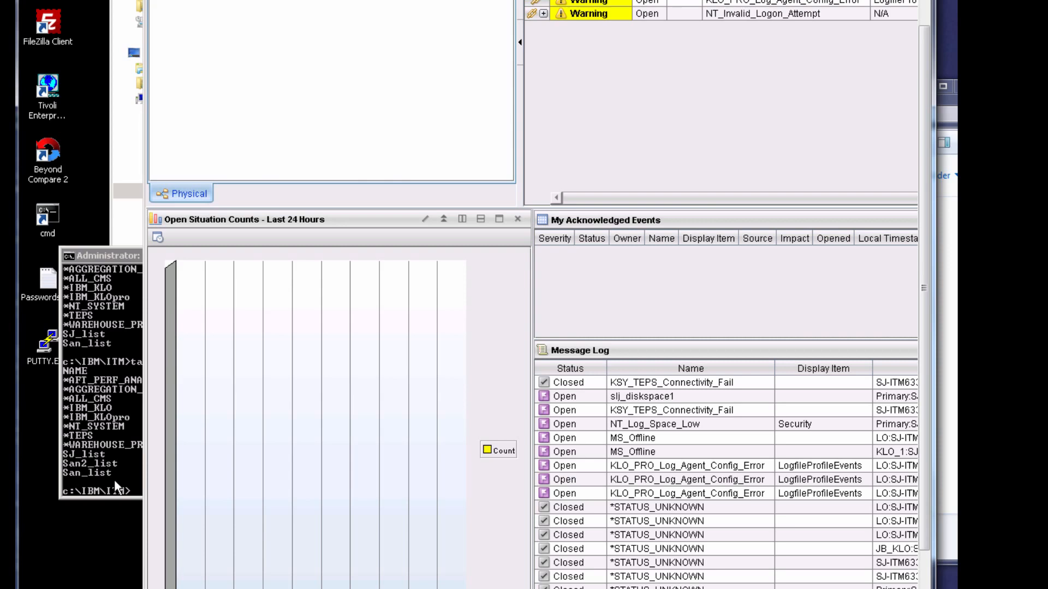
Step: List the managed system lists once more with tacmd listsystemlist after emptying San2_list
{"action": "left_click", "coordinate": [113, 479]}
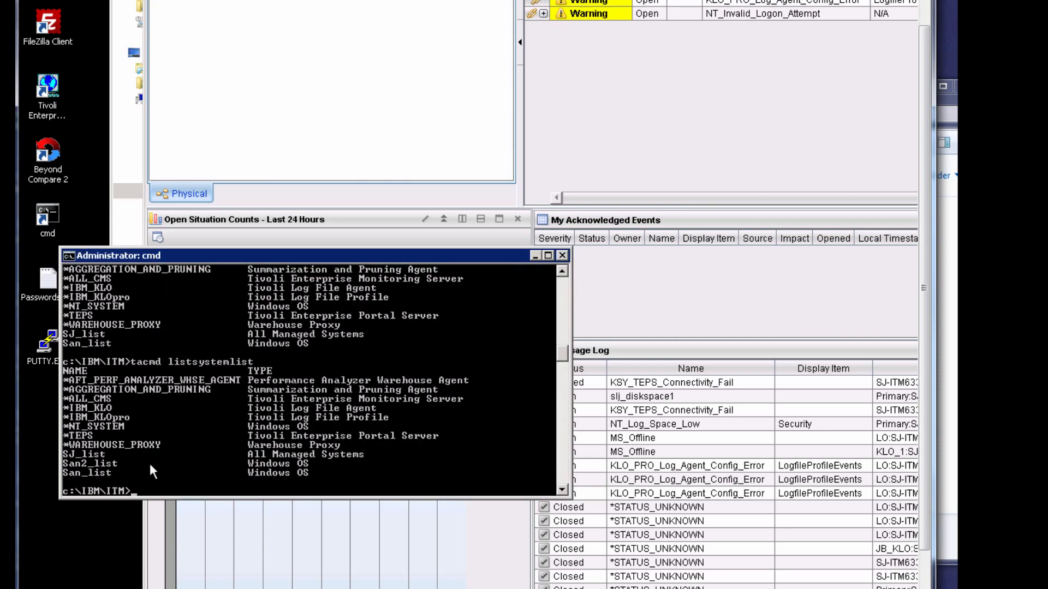
{"action": "key", "text": "Up"}
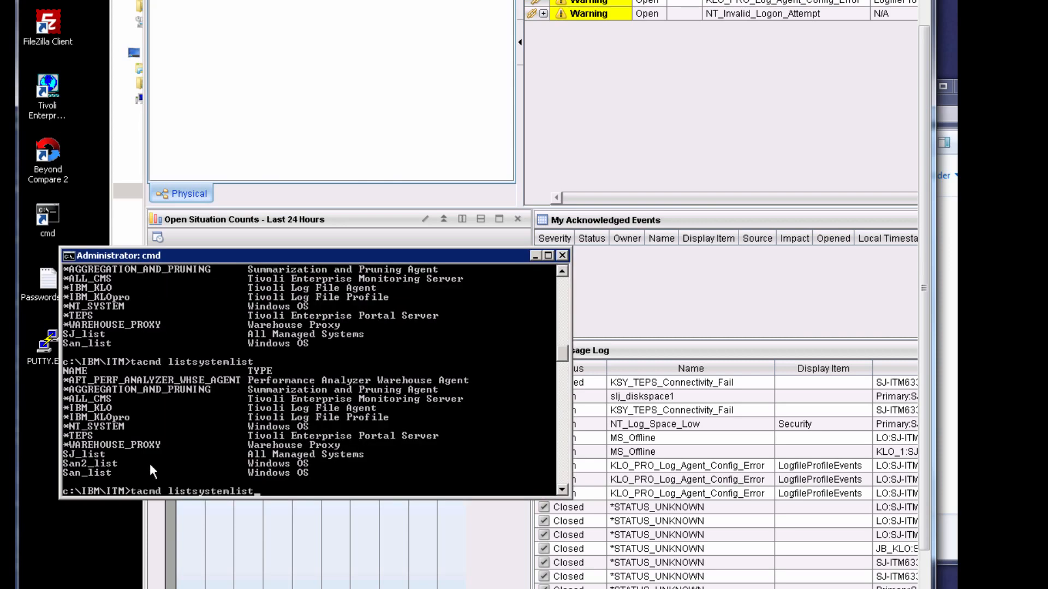
{"action": "key", "text": "Return"}
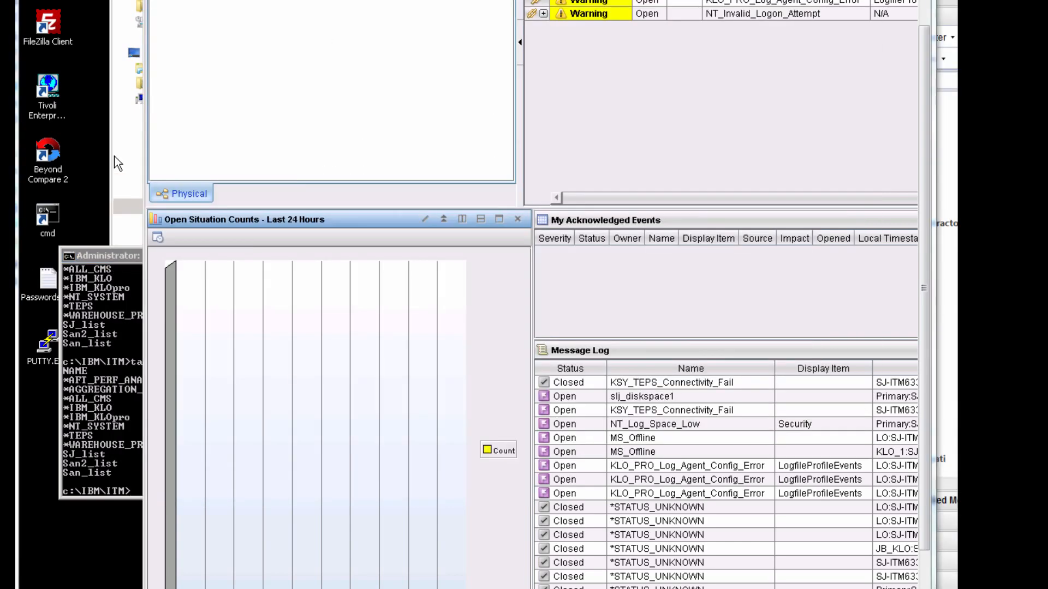
Step: Open the kfwenv file from Windows Explorer in TextPad and select the line KFW_CMW_REMOVE_MSL_MEMBER_EARLY=Y near the file's end
{"action": "left_click", "coordinate": [115, 158]}
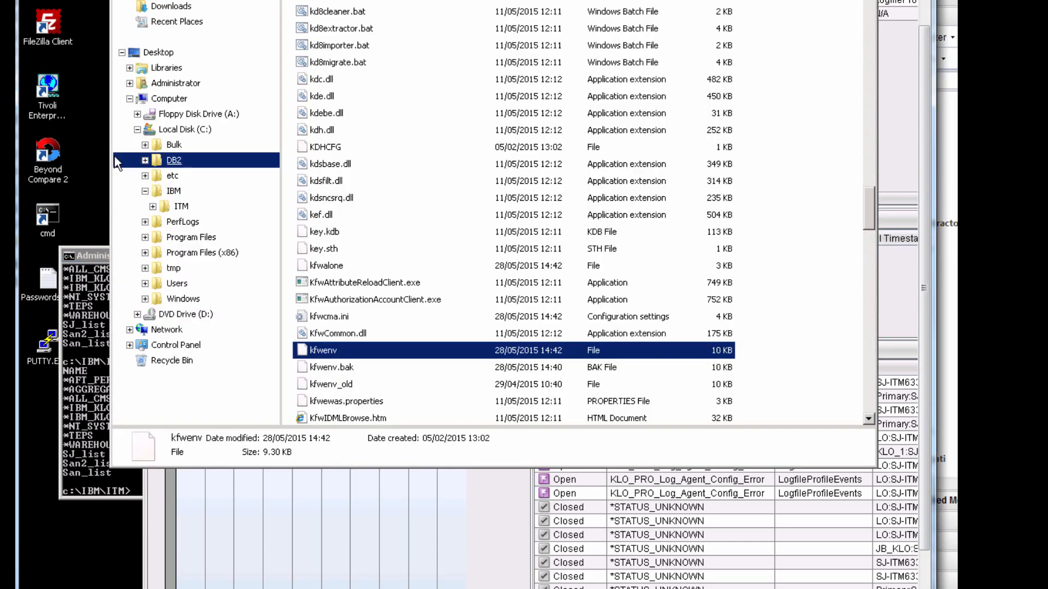
{"action": "right_click", "coordinate": [329, 352]}
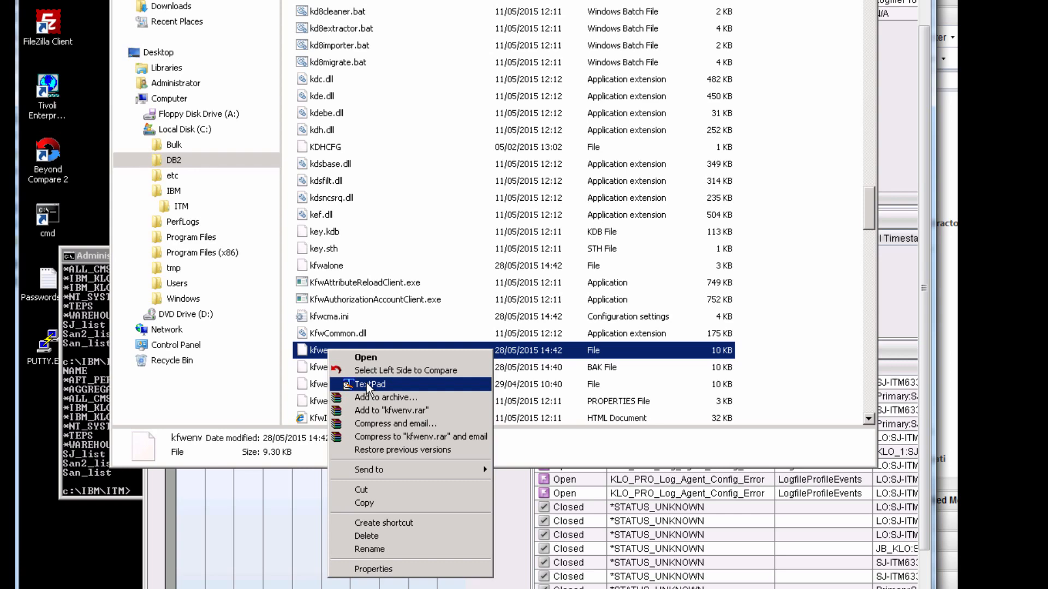
{"action": "left_click", "coordinate": [366, 384]}
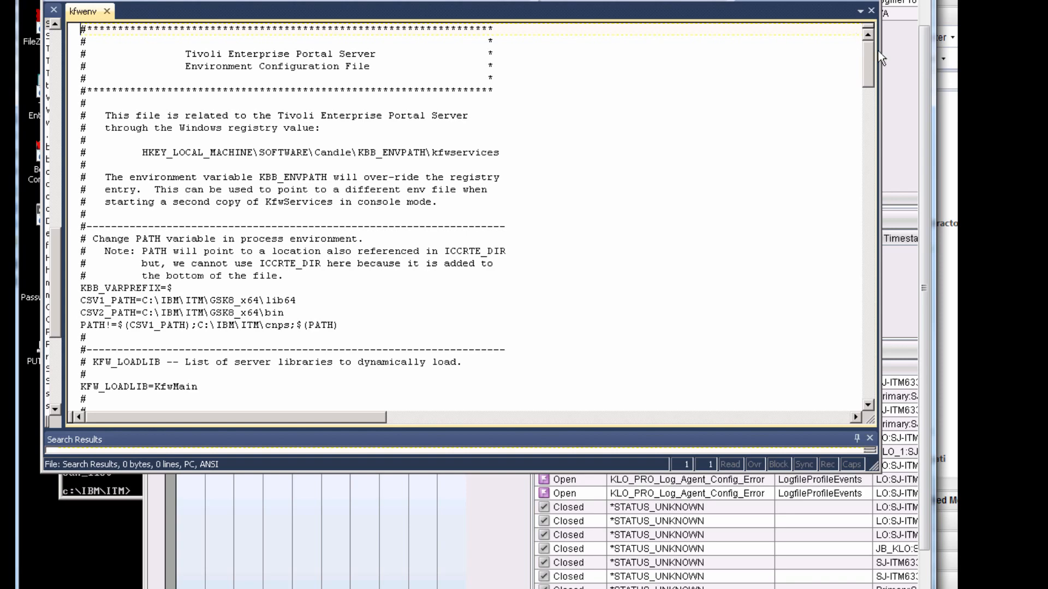
{"action": "left_click_drag", "start_coordinate": [871, 62], "coordinate": [852, 388]}
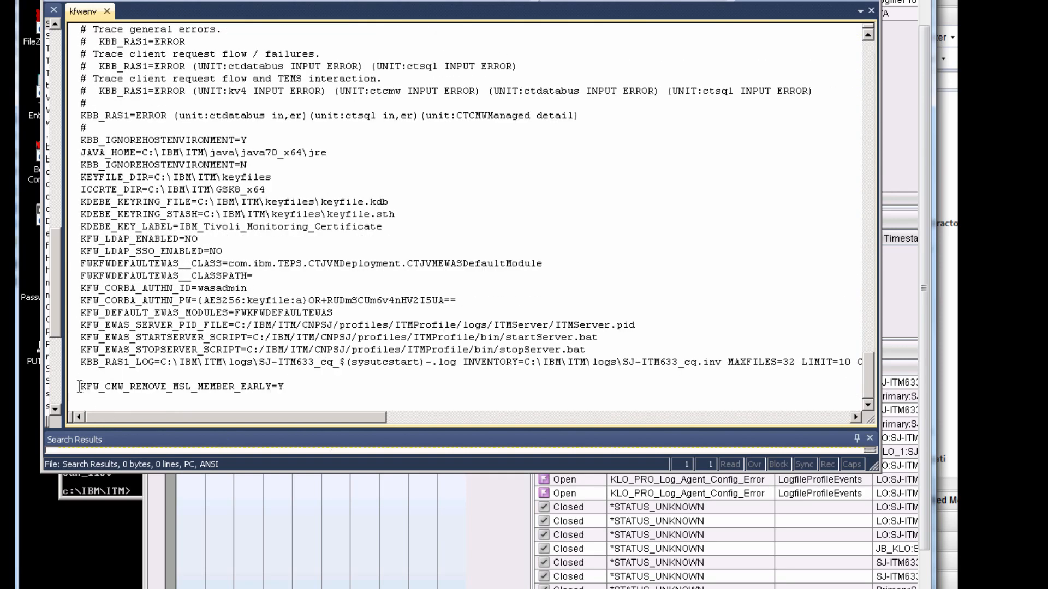
{"action": "left_click_drag", "start_coordinate": [81, 386], "coordinate": [302, 390]}
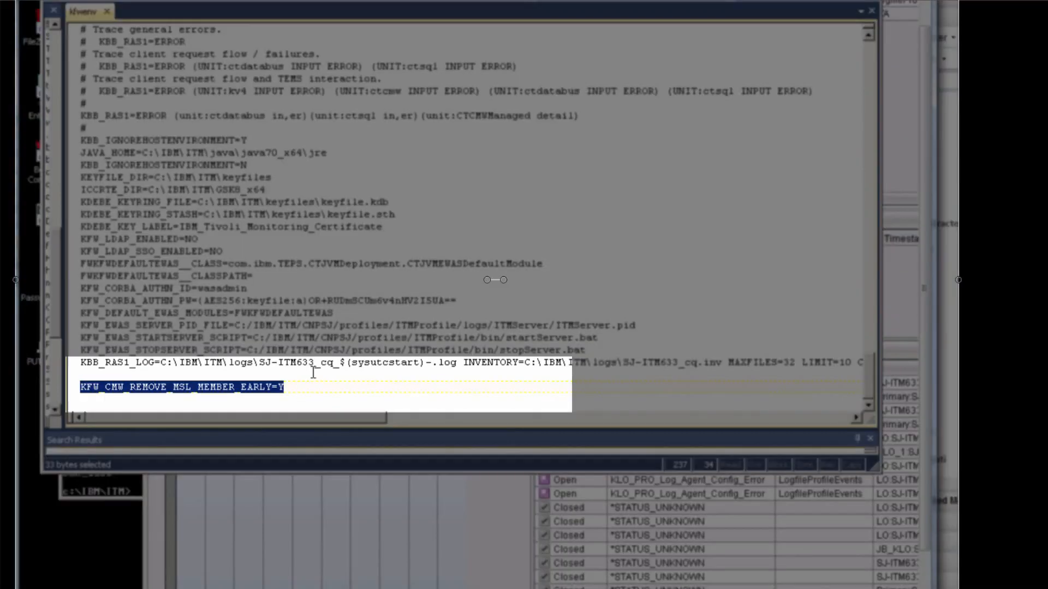